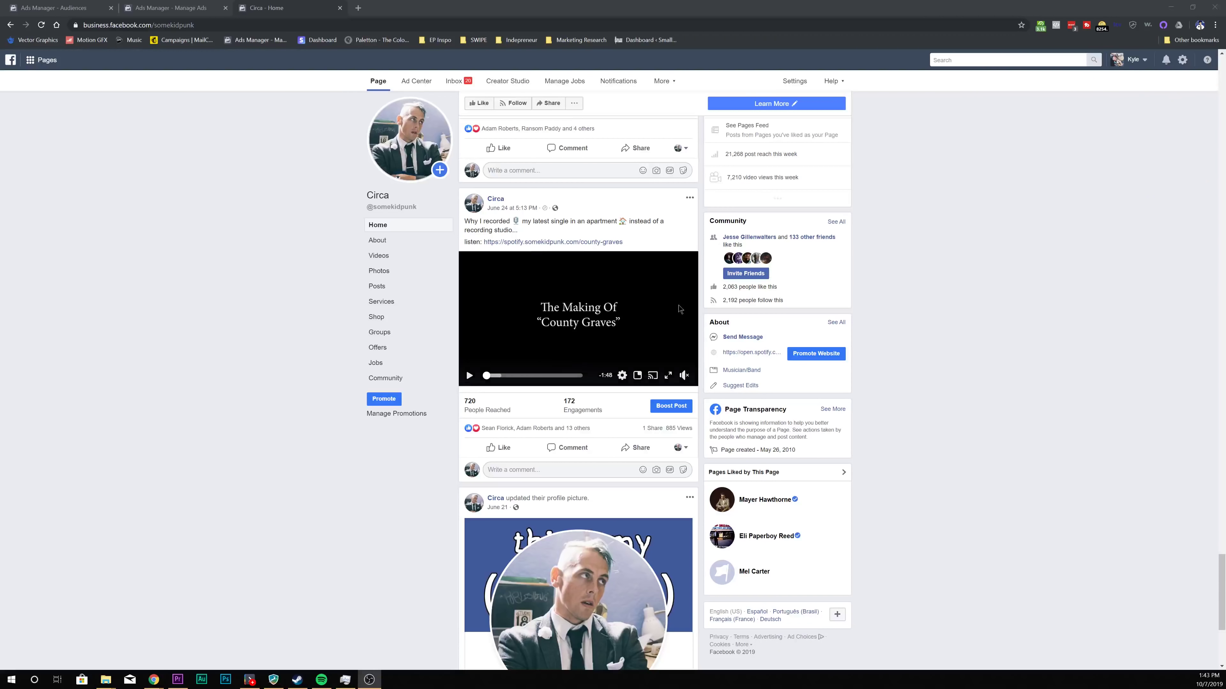
Play the video post about the making of "County Graves" on the Circa page
left_click(481, 377)
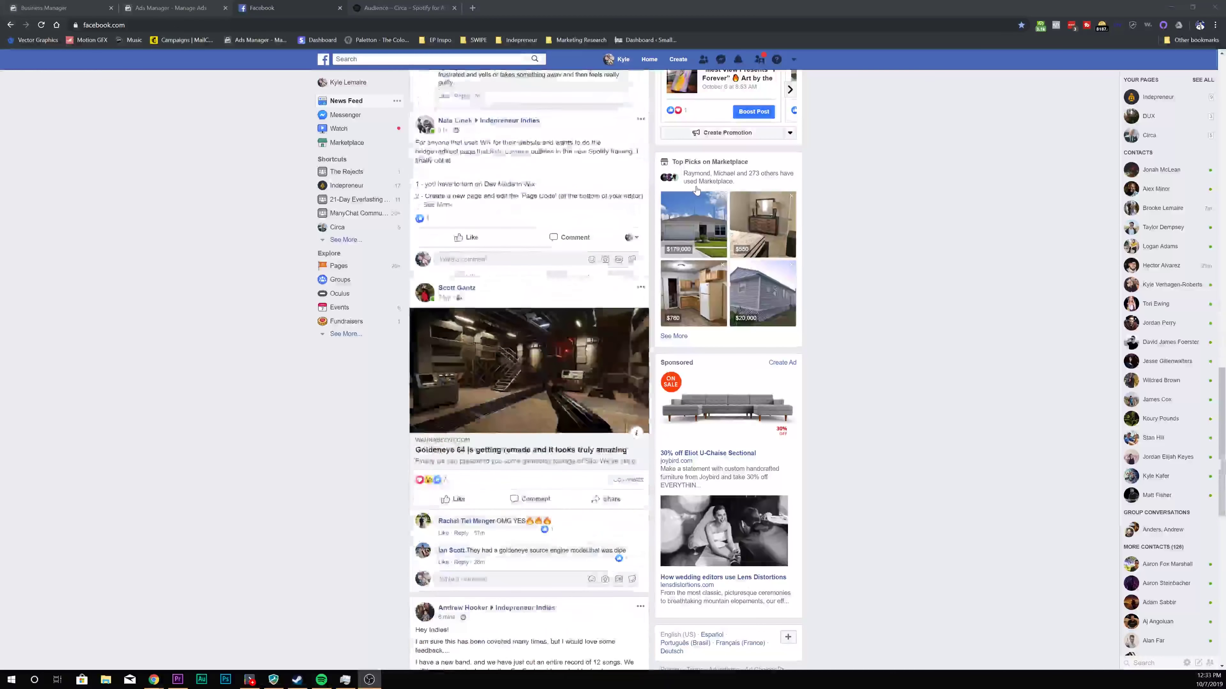
Look through the Facebook news feed for sponsored posts and examine how their ads are presented
scroll(697, 190, "down", 10)
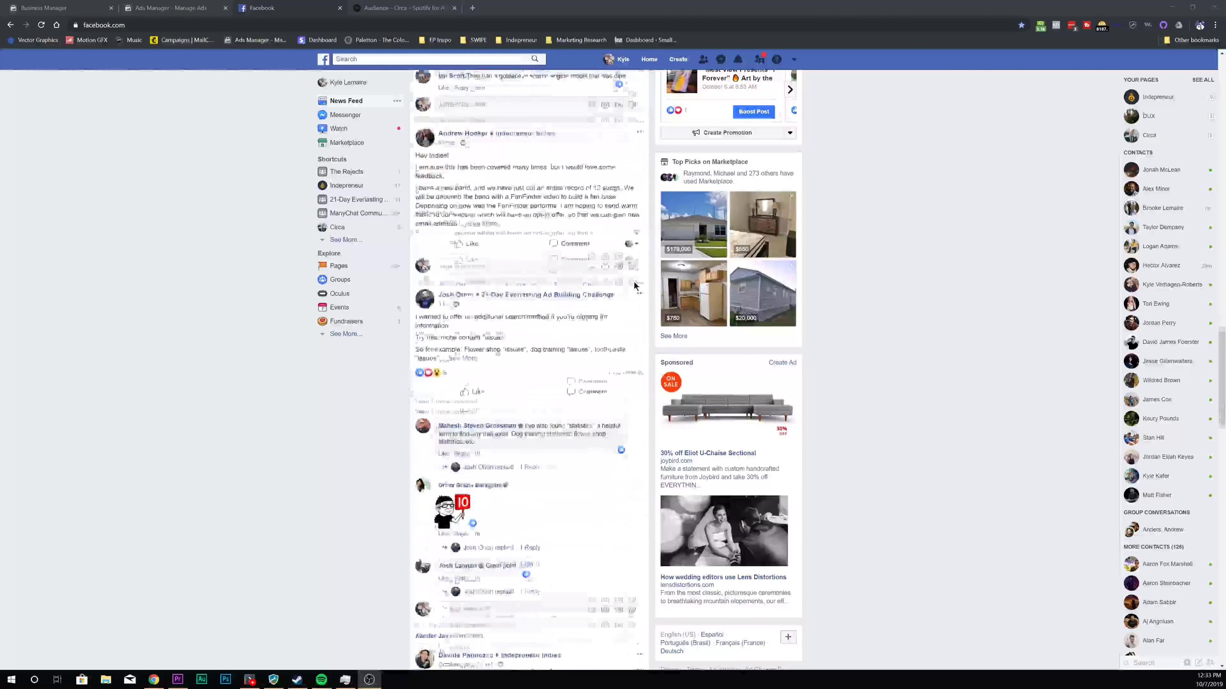
scroll(634, 285, "down", 10)
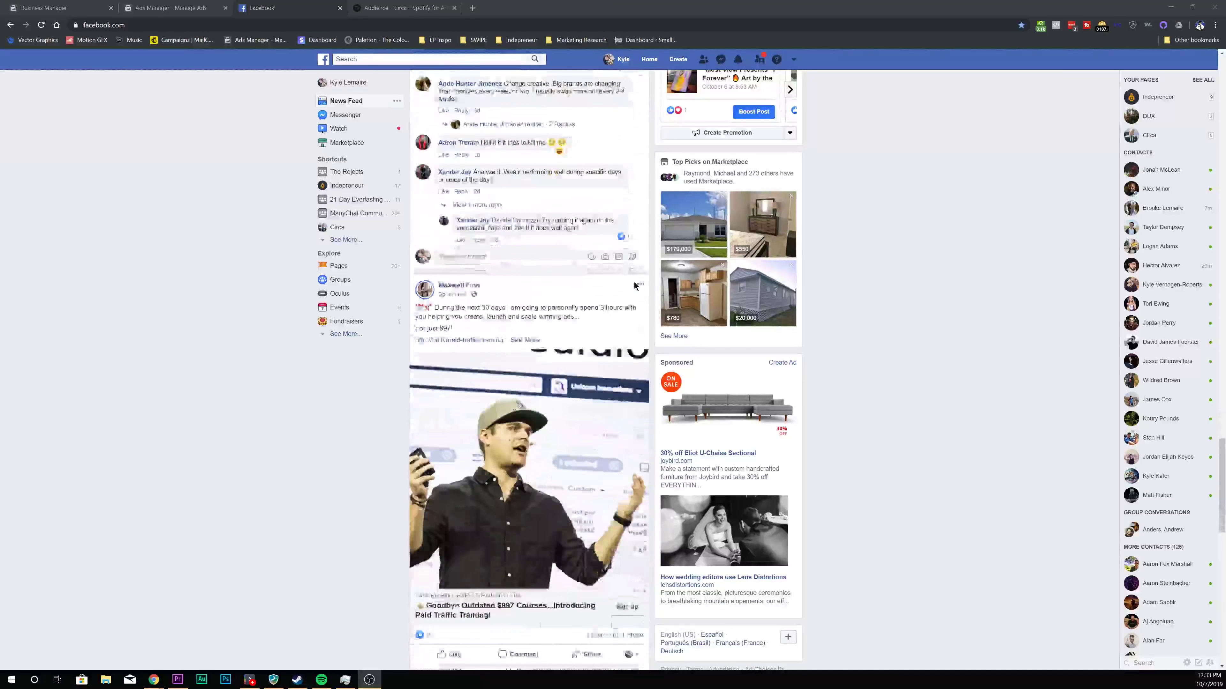
scroll(634, 286, "down", 1)
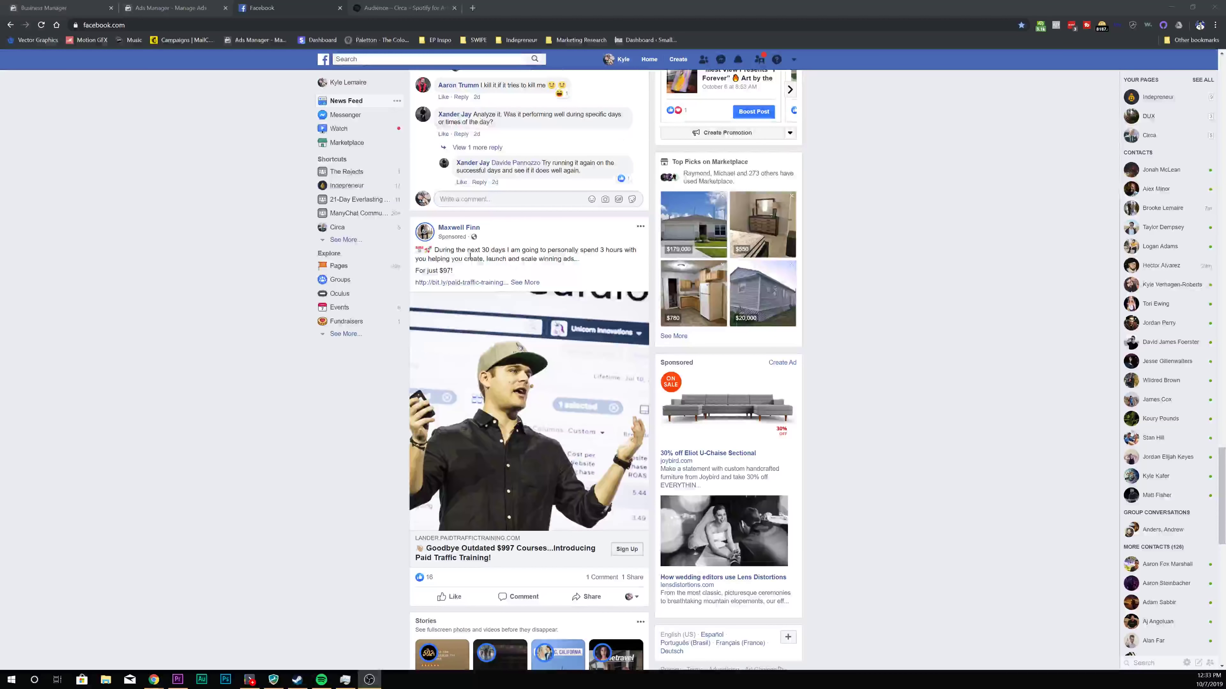
scroll(605, 264, "down", 3)
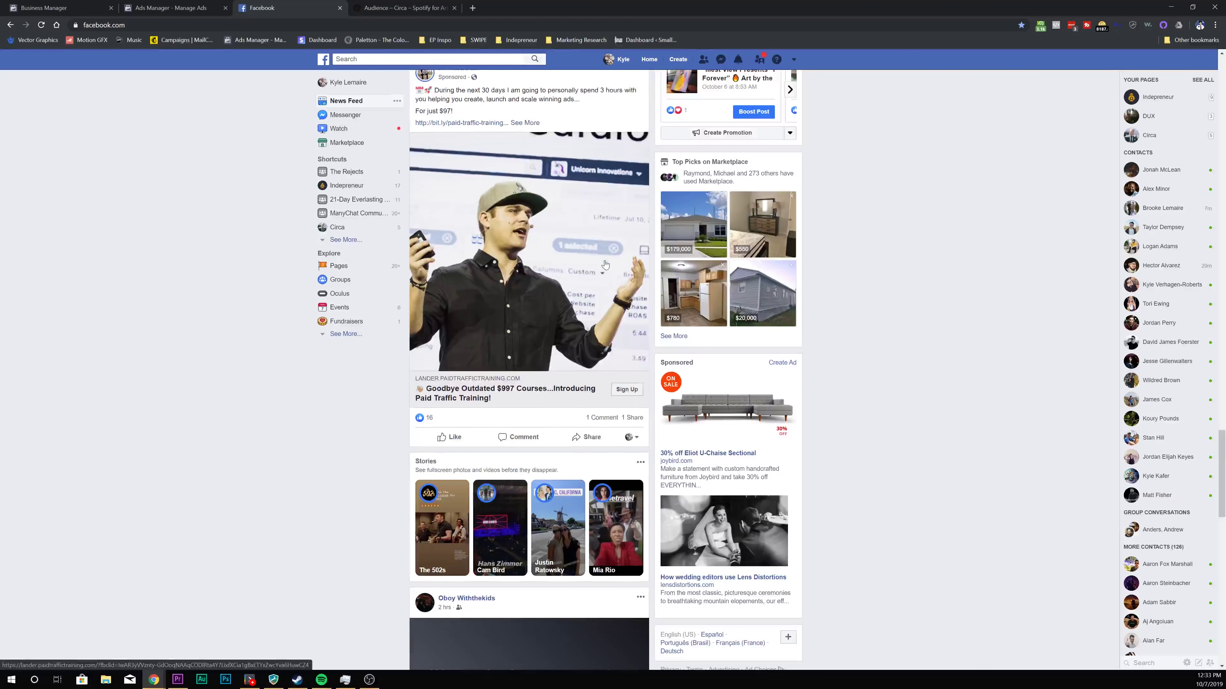
scroll(605, 264, "down", 8)
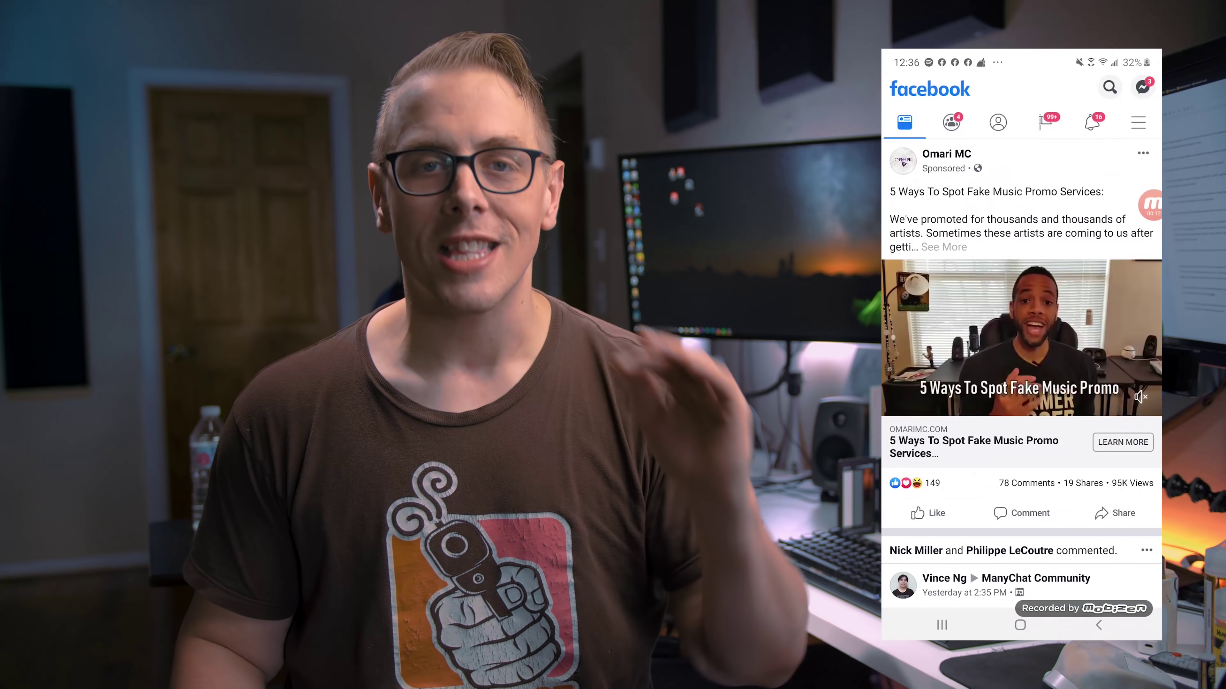
scroll(1021, 386, "down", 10)
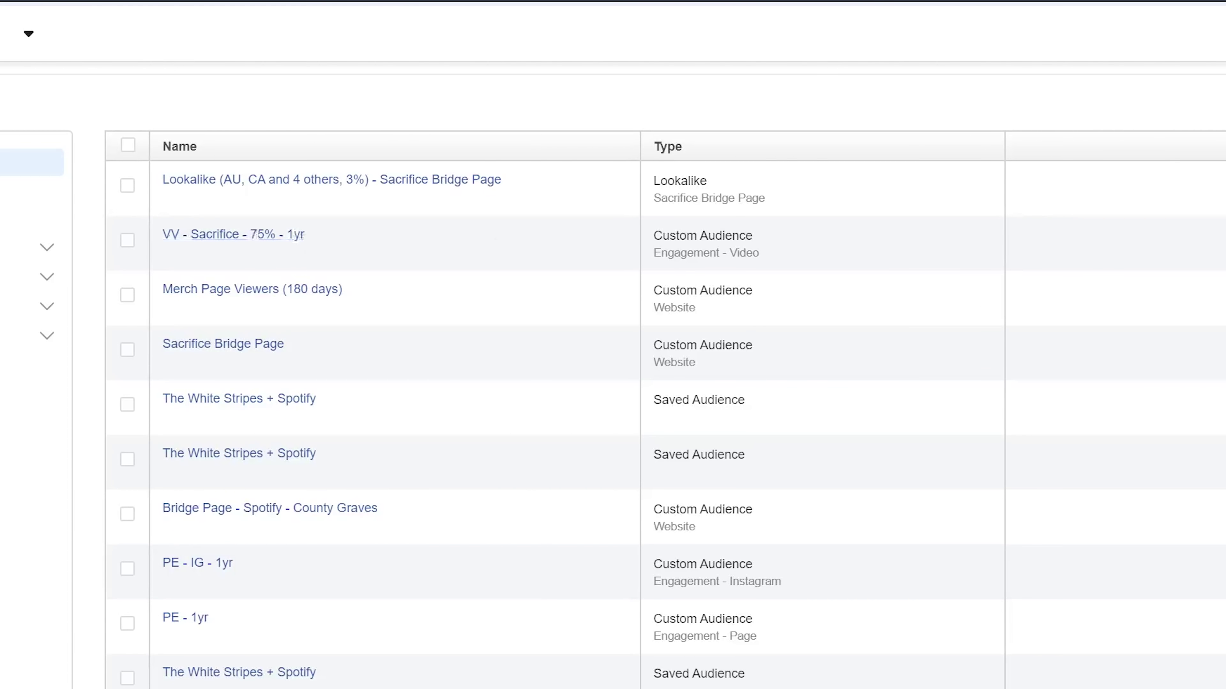
Open the details of the custom audience "VV - Sacrifice - 75% - 1yr" and check its name and type
left_click(237, 235)
left_click_drag(1225, 35, 1225, 53)
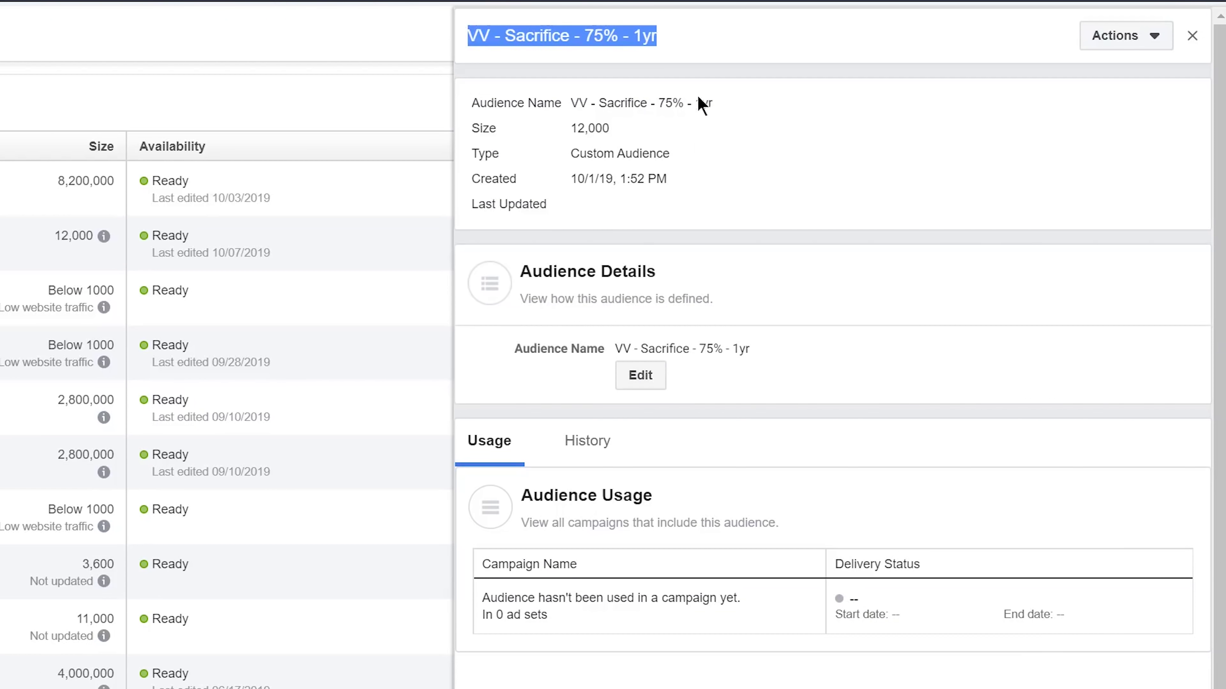
left_click(703, 153)
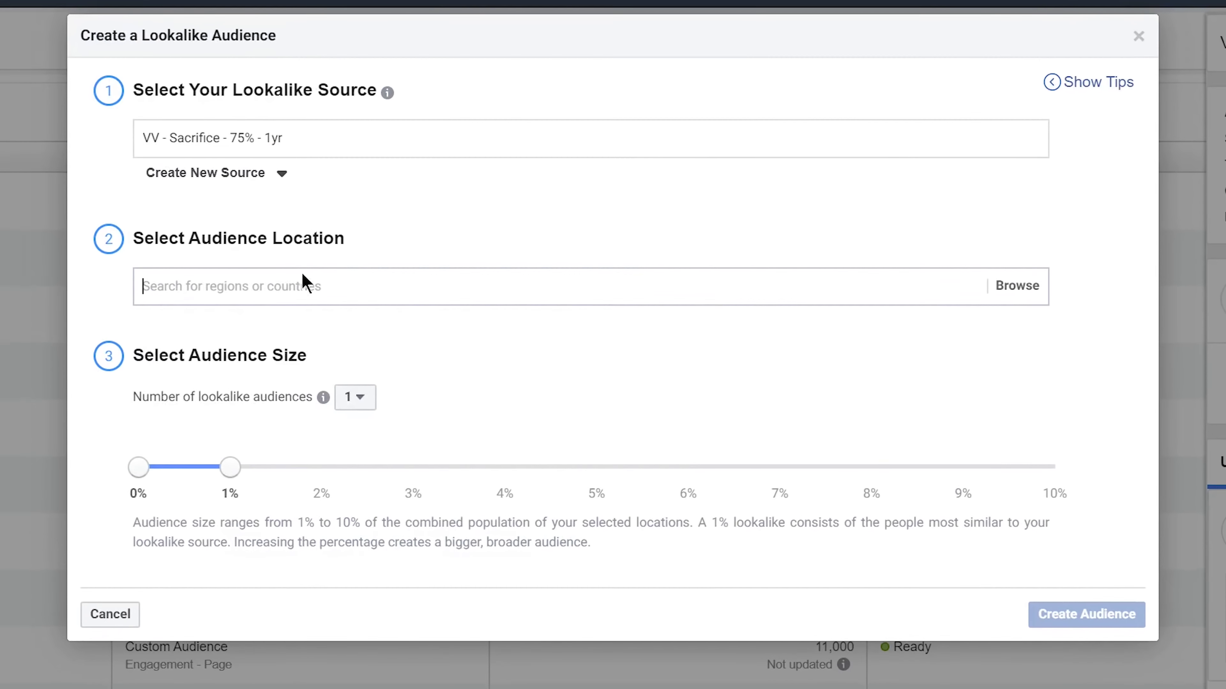
Set the lookalike audience's locations to United States, United Kingdom and Canada
left_click(490, 186)
type("United Statesd")
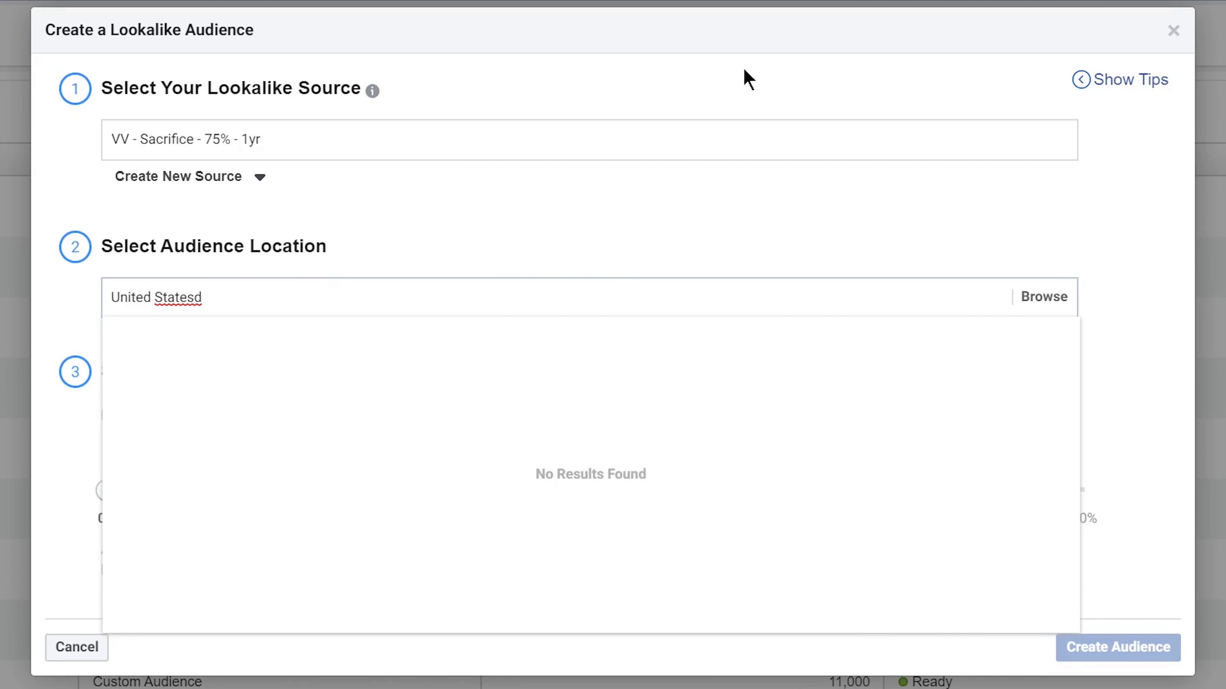
key("BackSpace")
left_click(393, 333)
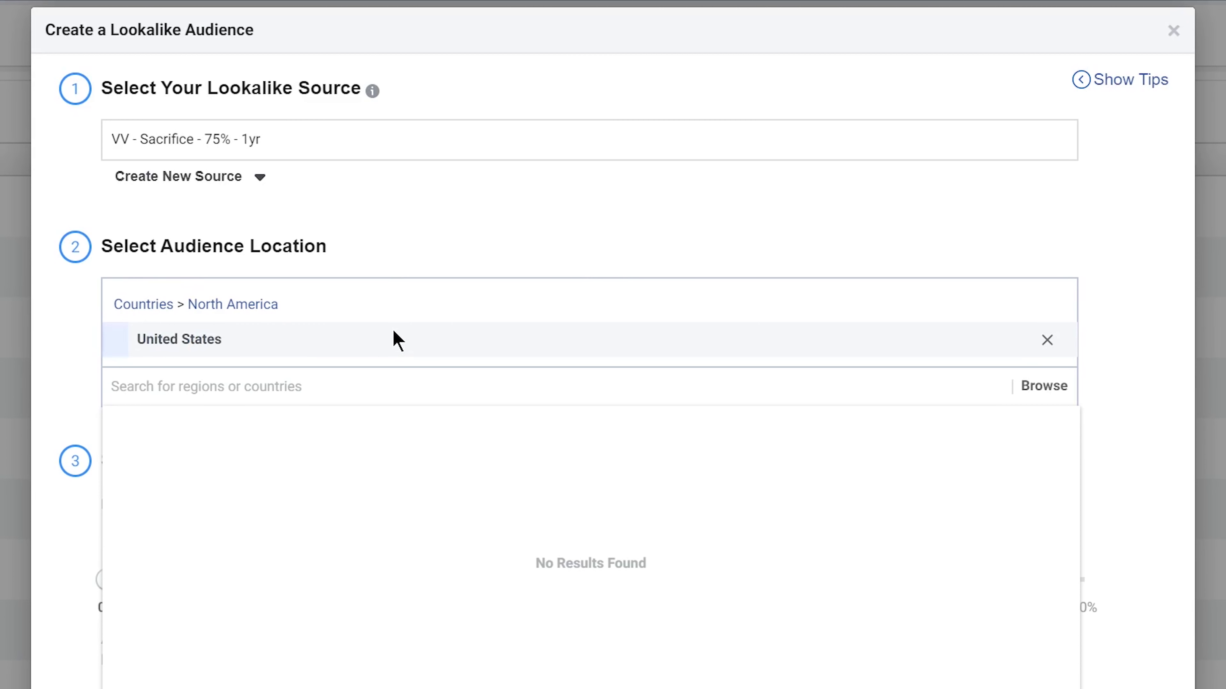
type("United Kingdom")
key("Return")
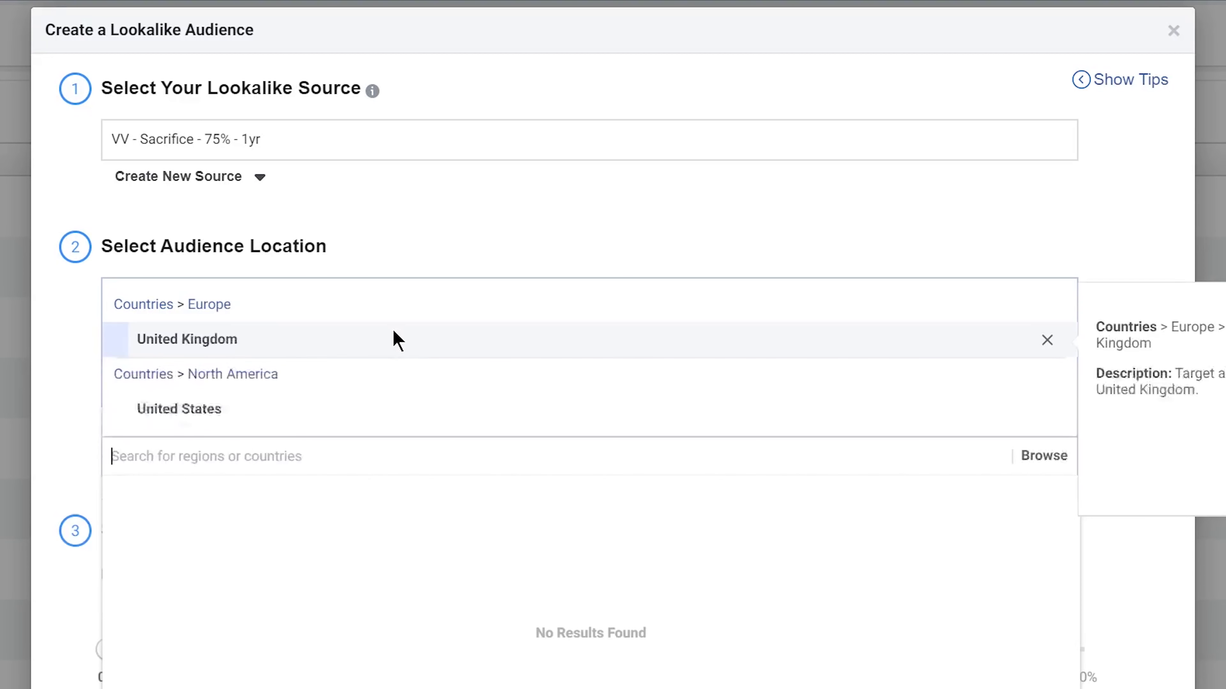
type("Canada")
key("Return")
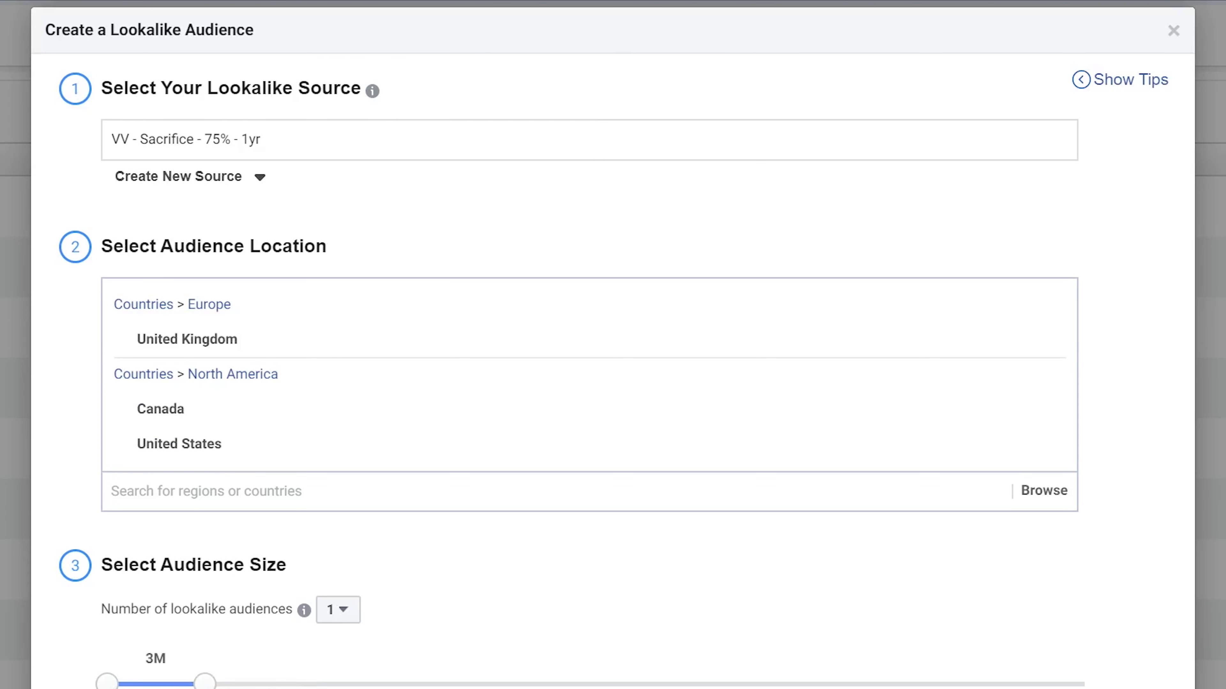
Raise the lookalike audience size to 5% and reduce it again to a smaller percentage
left_click_drag(302, 682, 593, 682)
scroll(560, 471, "down", 5)
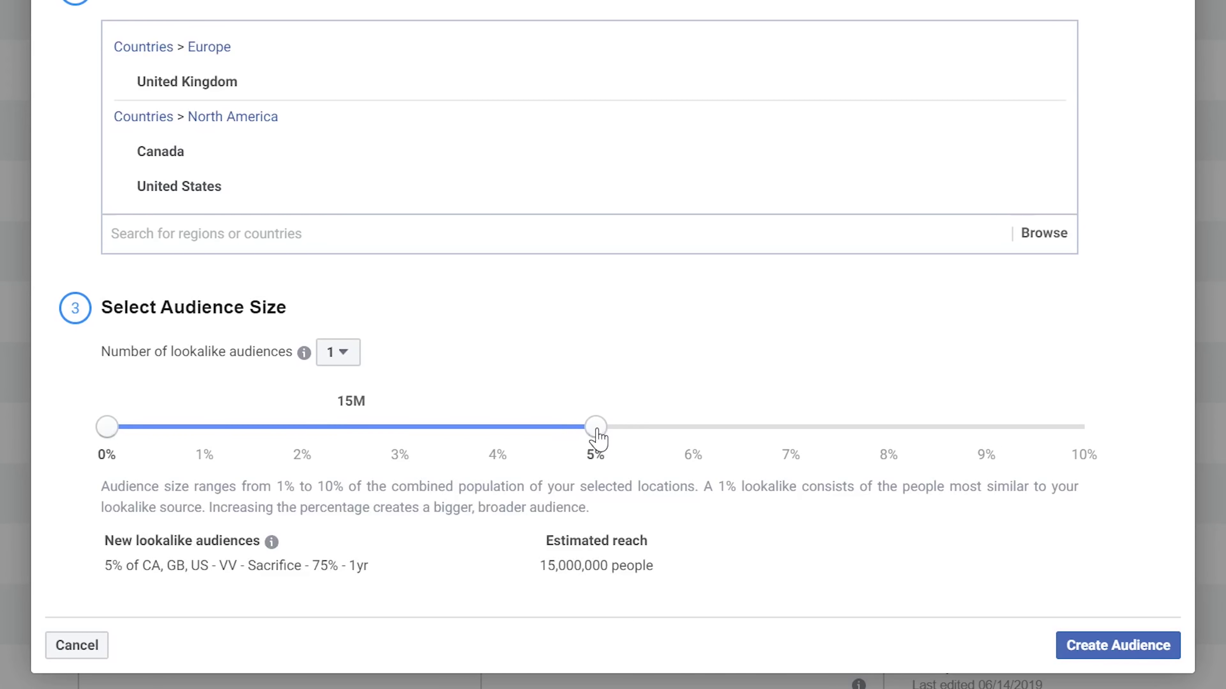
left_click_drag(598, 432, 316, 446)
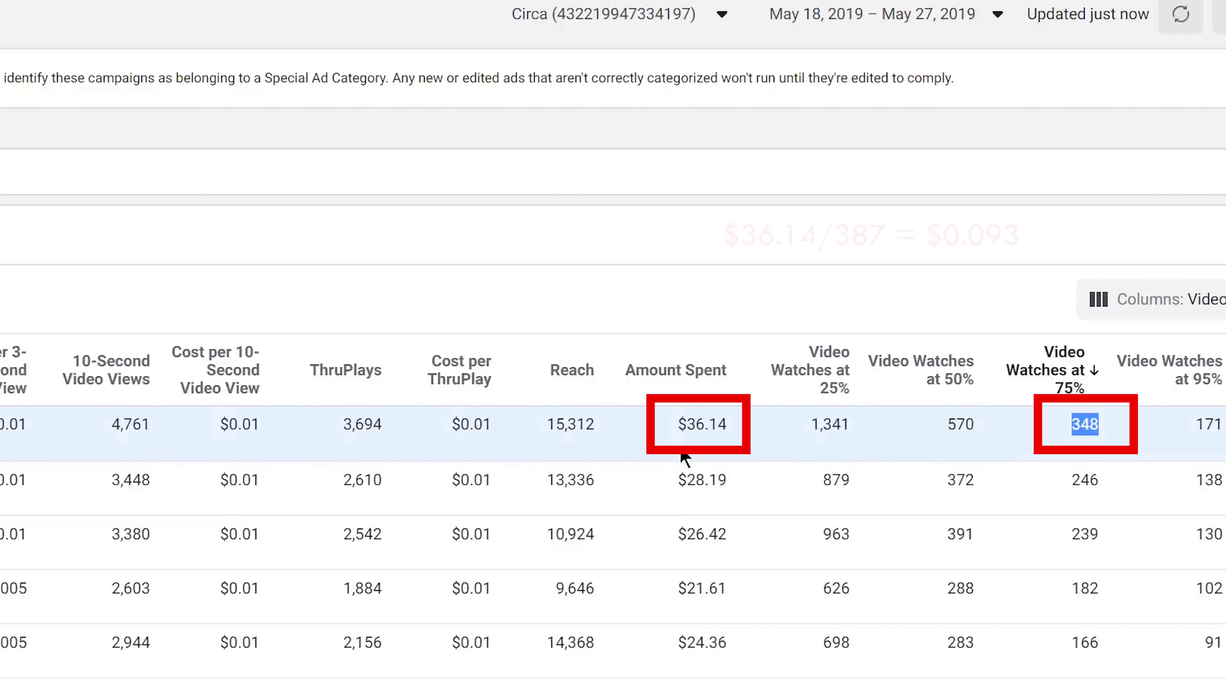
Compare the amount spent with the video watches at 75% in the first row of the ad results
left_click_drag(768, 425, 707, 424)
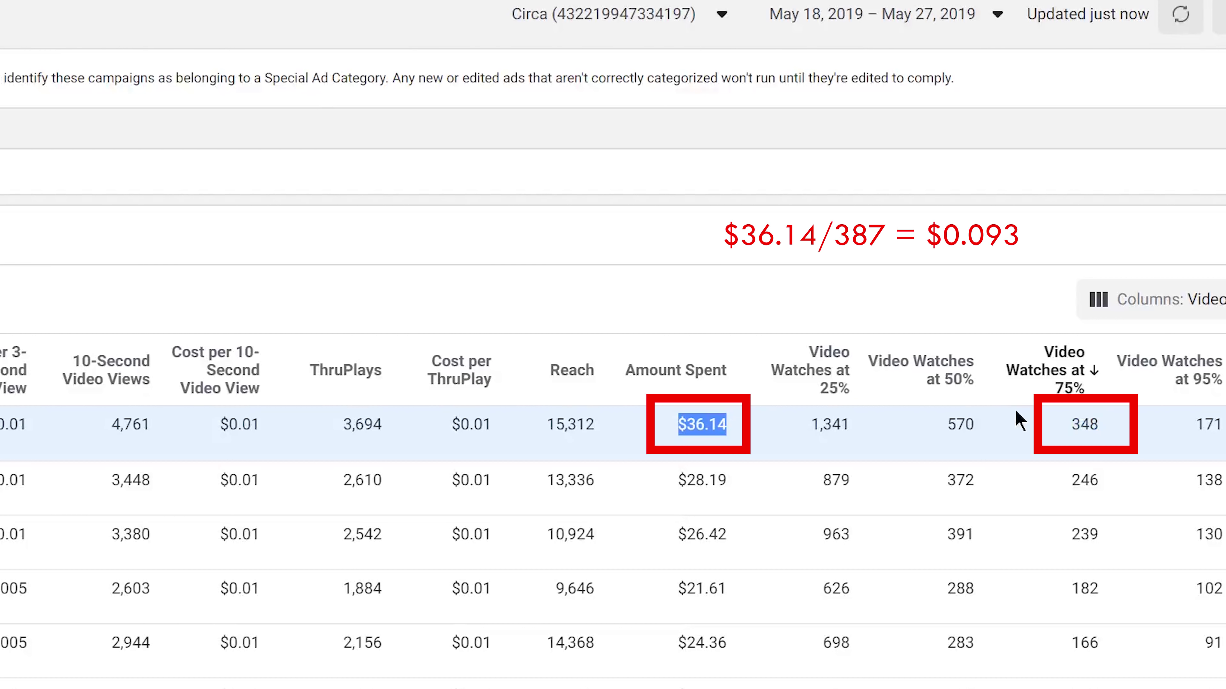
left_click_drag(1112, 424, 1080, 424)
left_click(1098, 424)
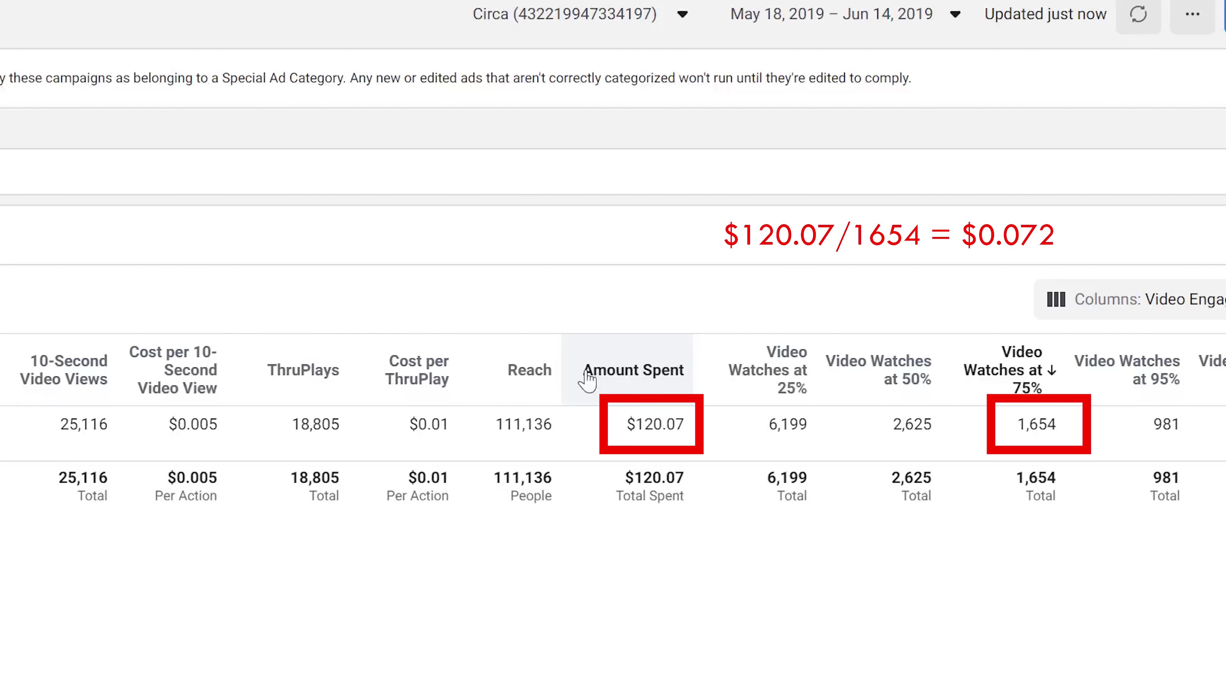
left_click_drag(709, 434, 620, 429)
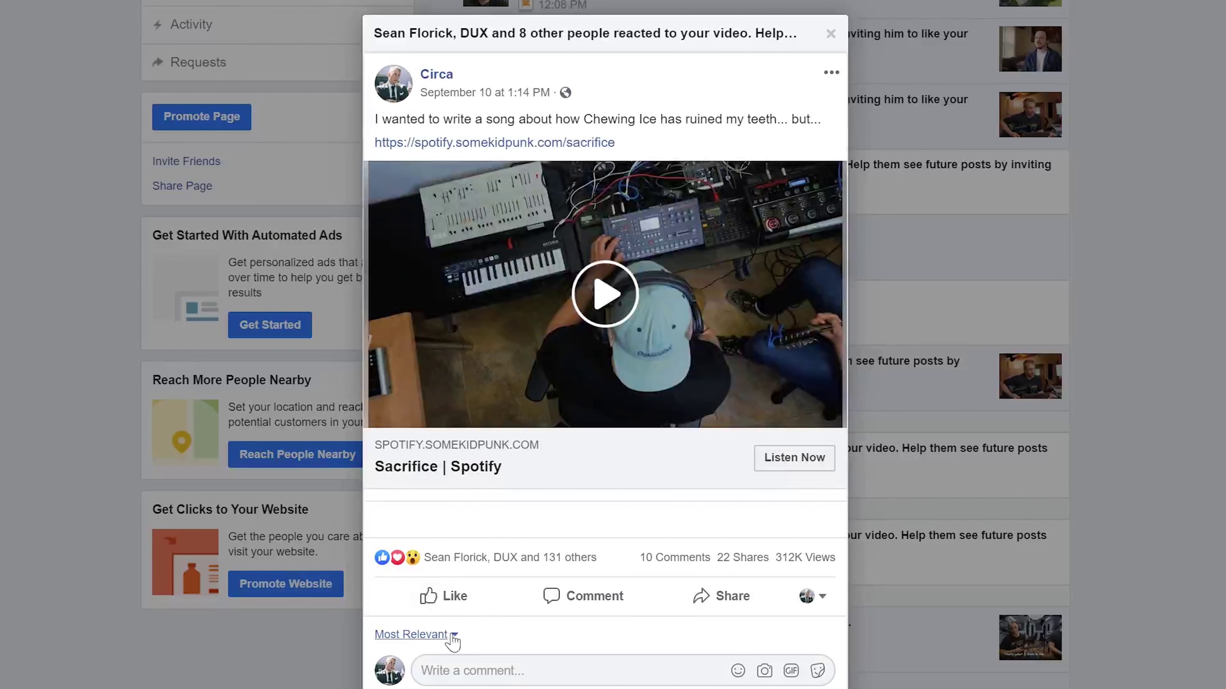
Open the list of people who reacted to the Sacrifice video post and launch a browser extension on it
left_click(511, 562)
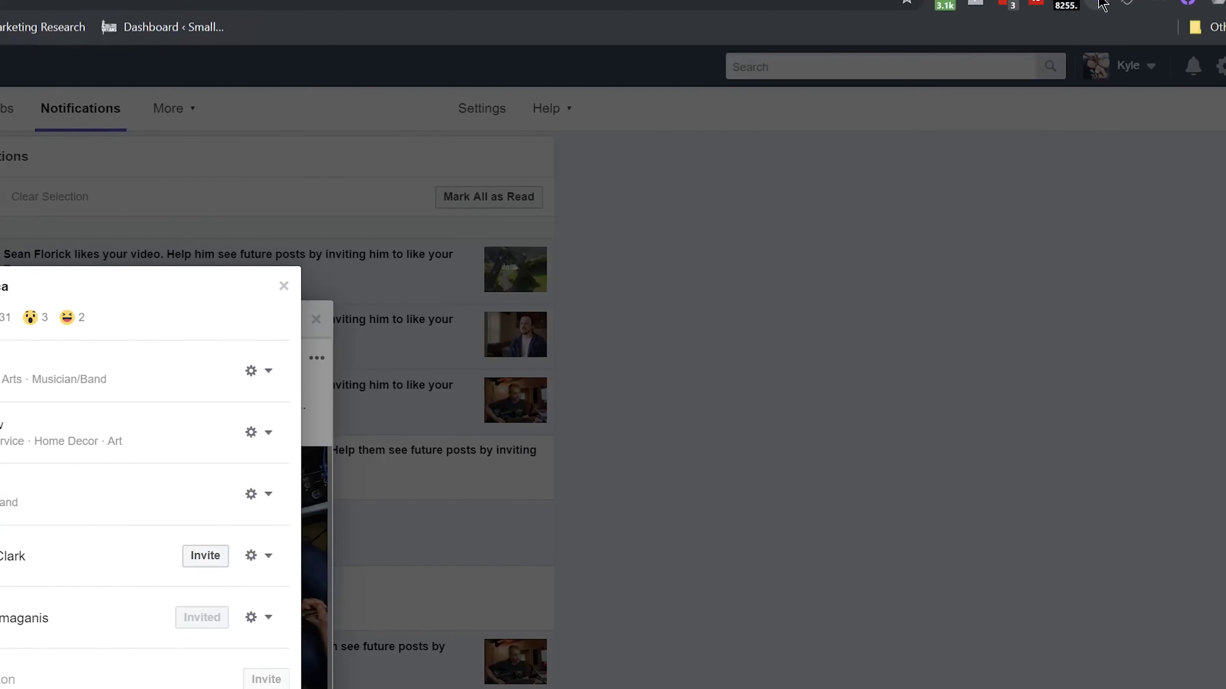
left_click(1067, 11)
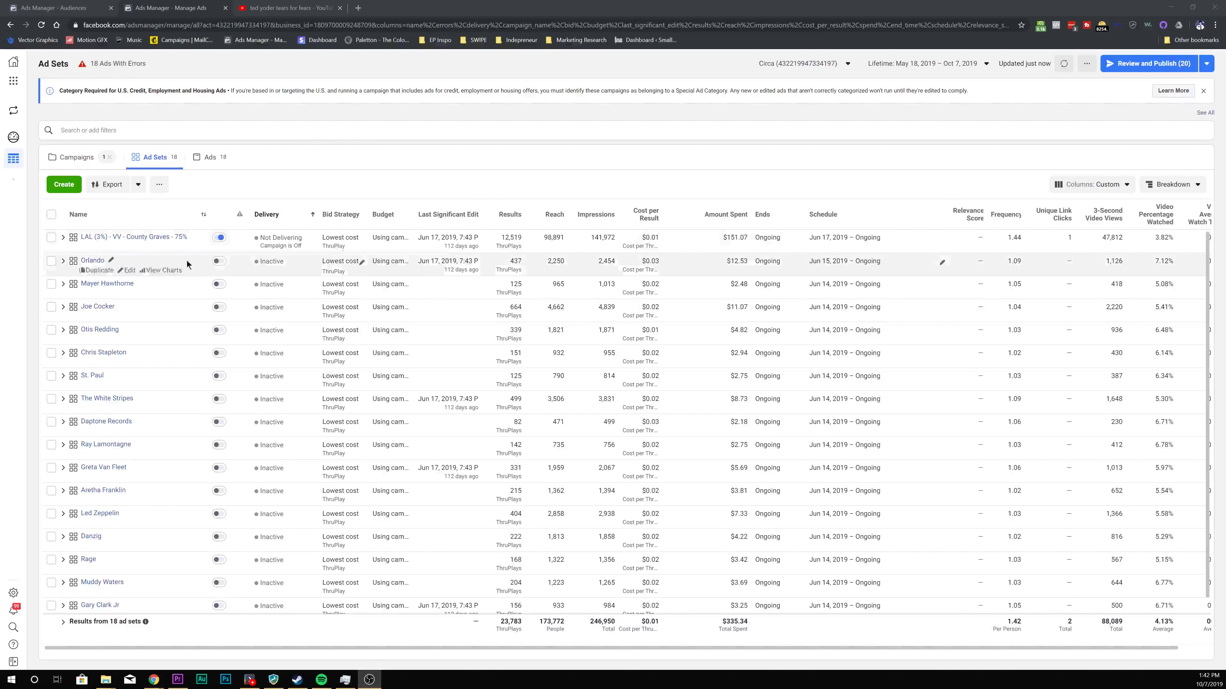
Show all campaigns with the Video Engagement columns and check the 75% video watches of "VV - County Graves - FB - FFM Style"
left_click(74, 158)
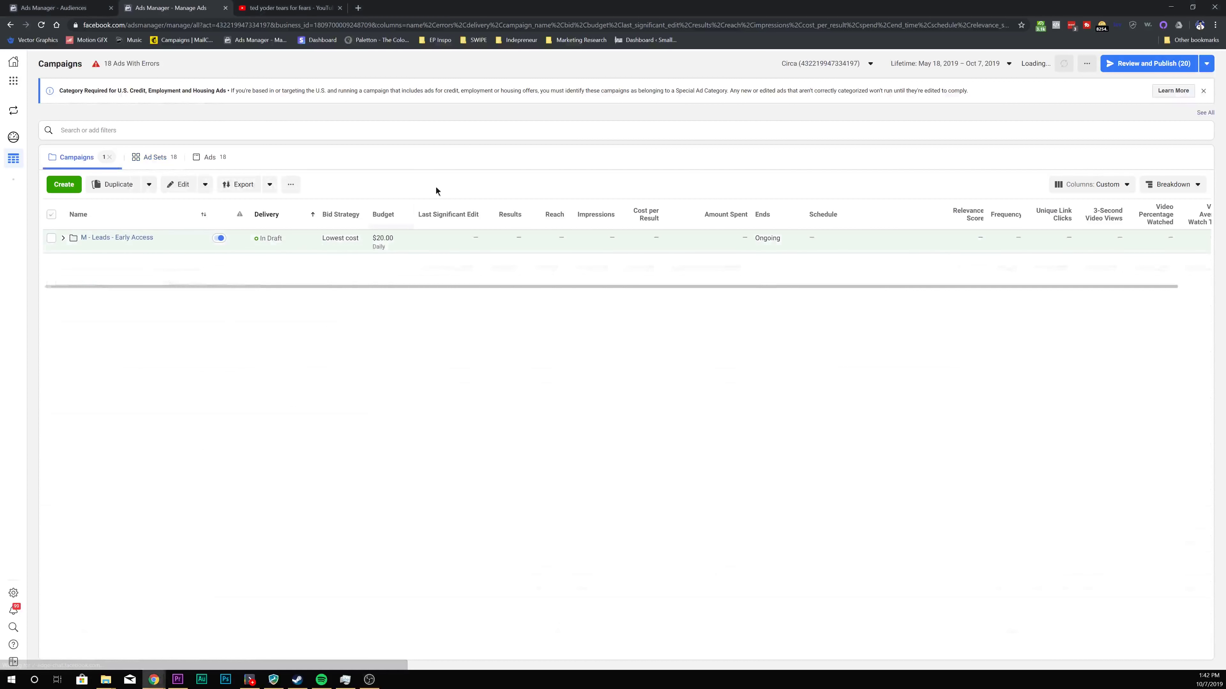
left_click(1092, 183)
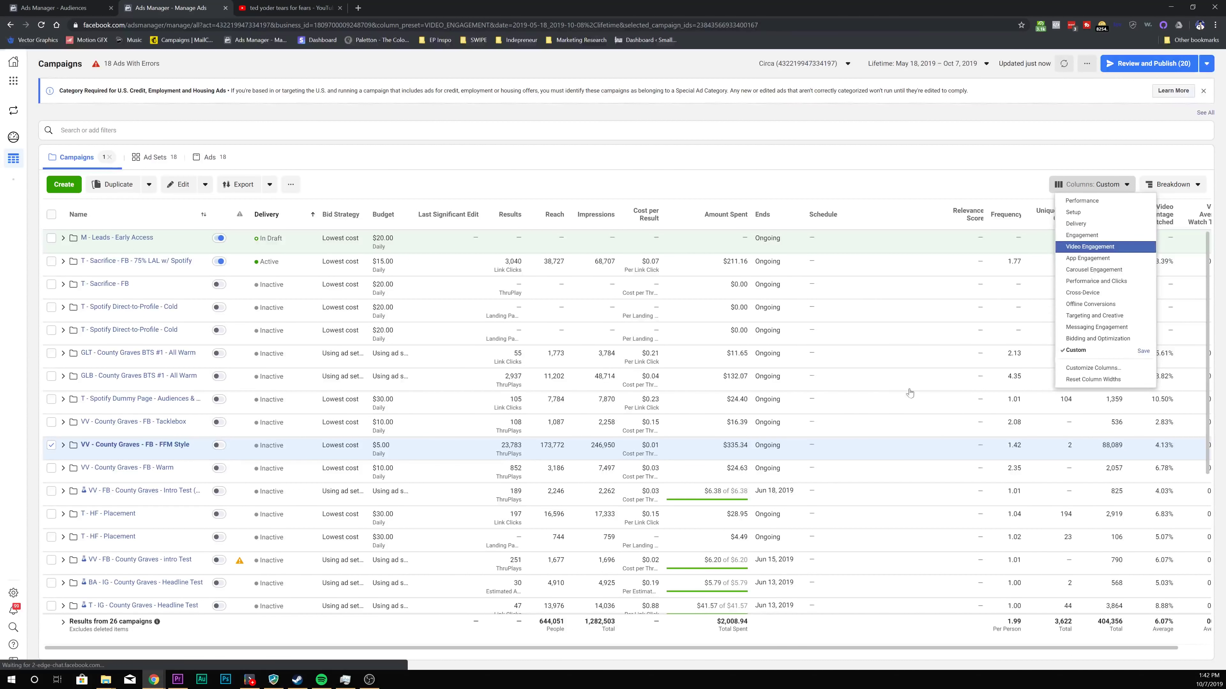
left_click(1122, 249)
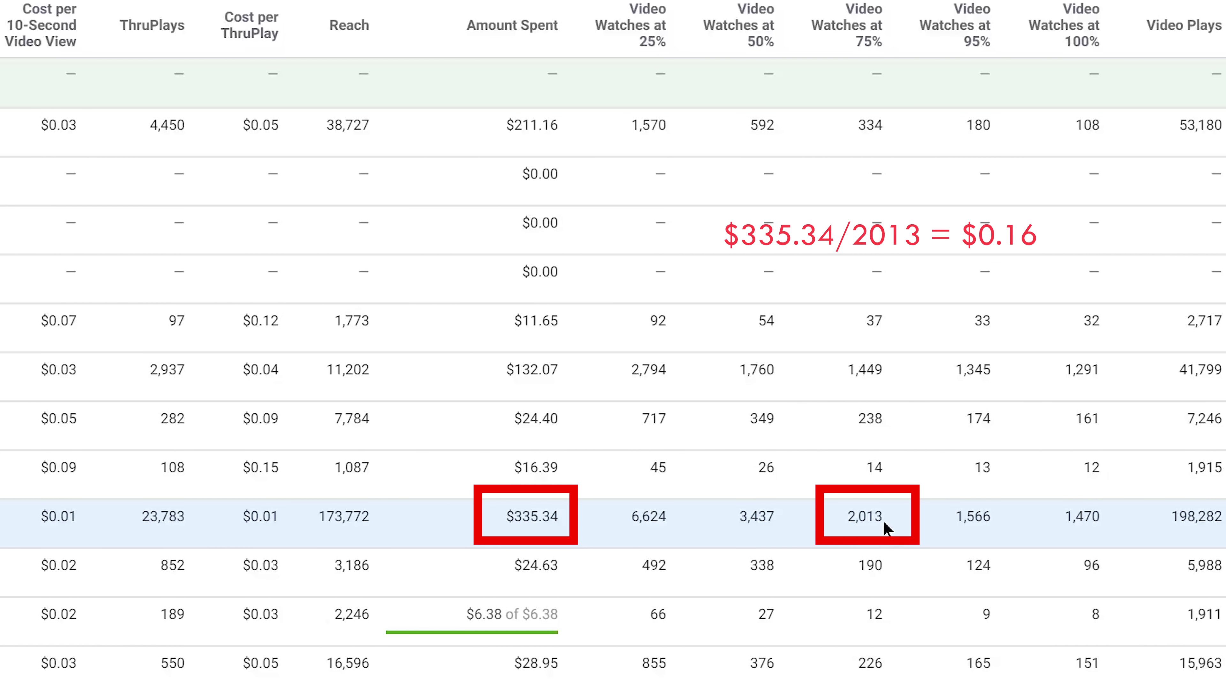
left_click_drag(882, 517, 841, 524)
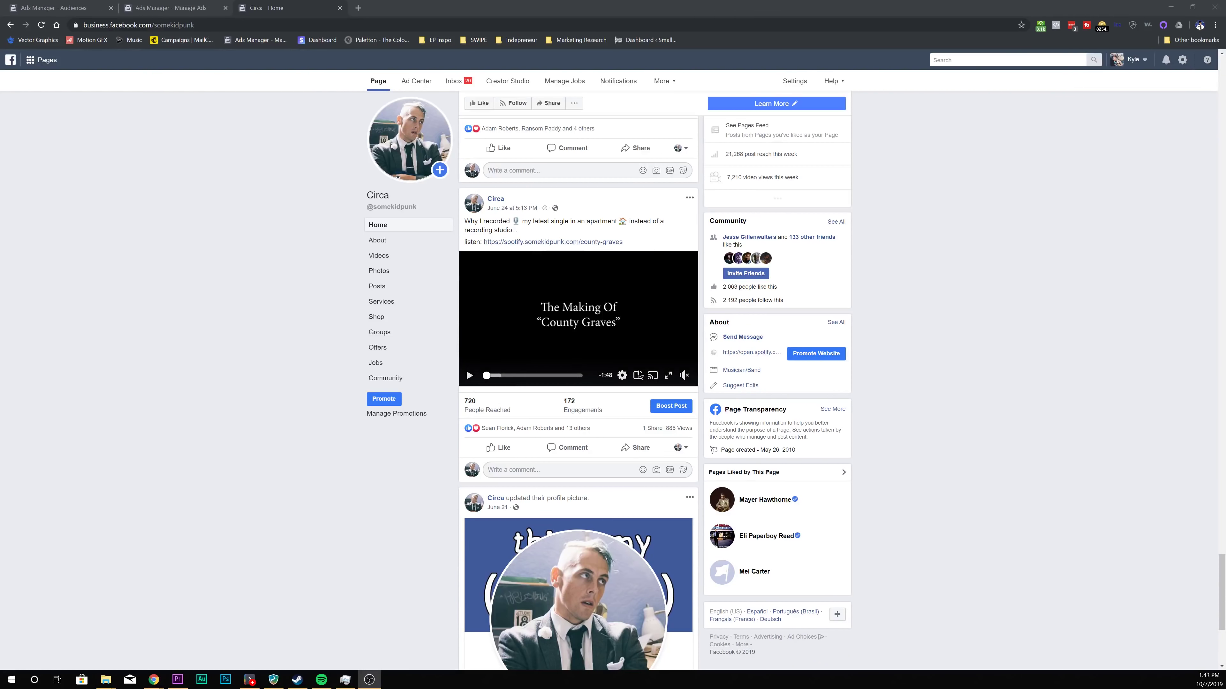
Play the Circa page's June 24 video post about recording the latest single in an apartment
left_click(468, 375)
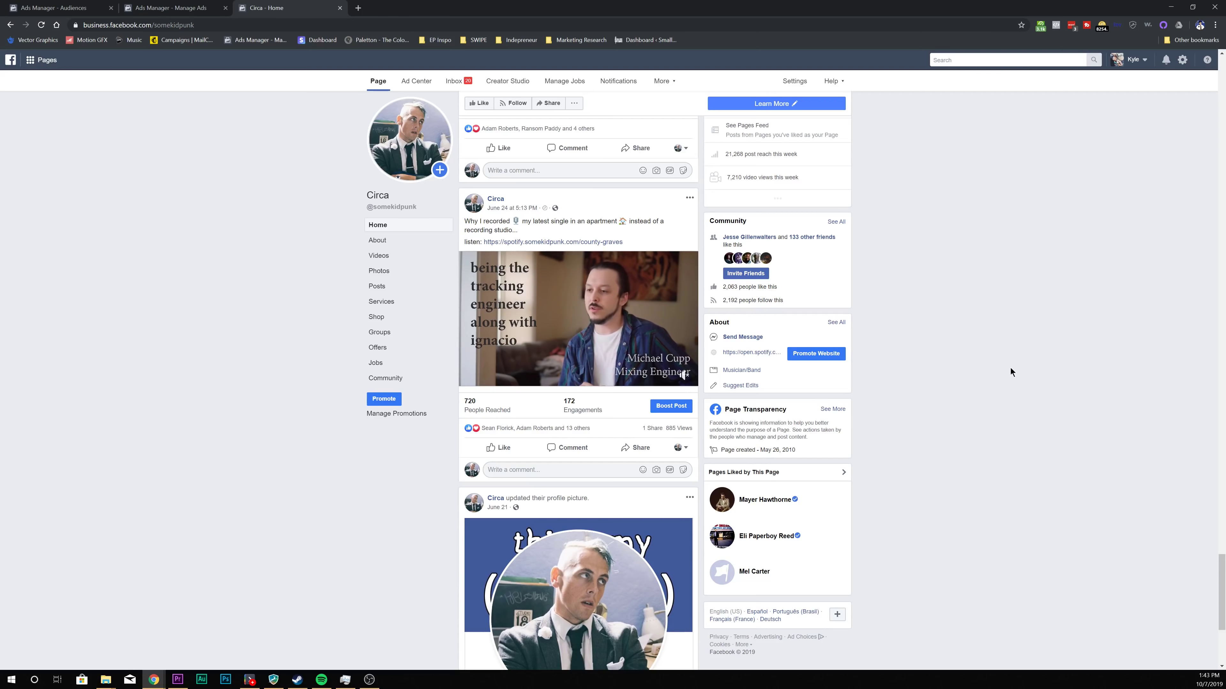
scroll(1010, 366, "down", 5)
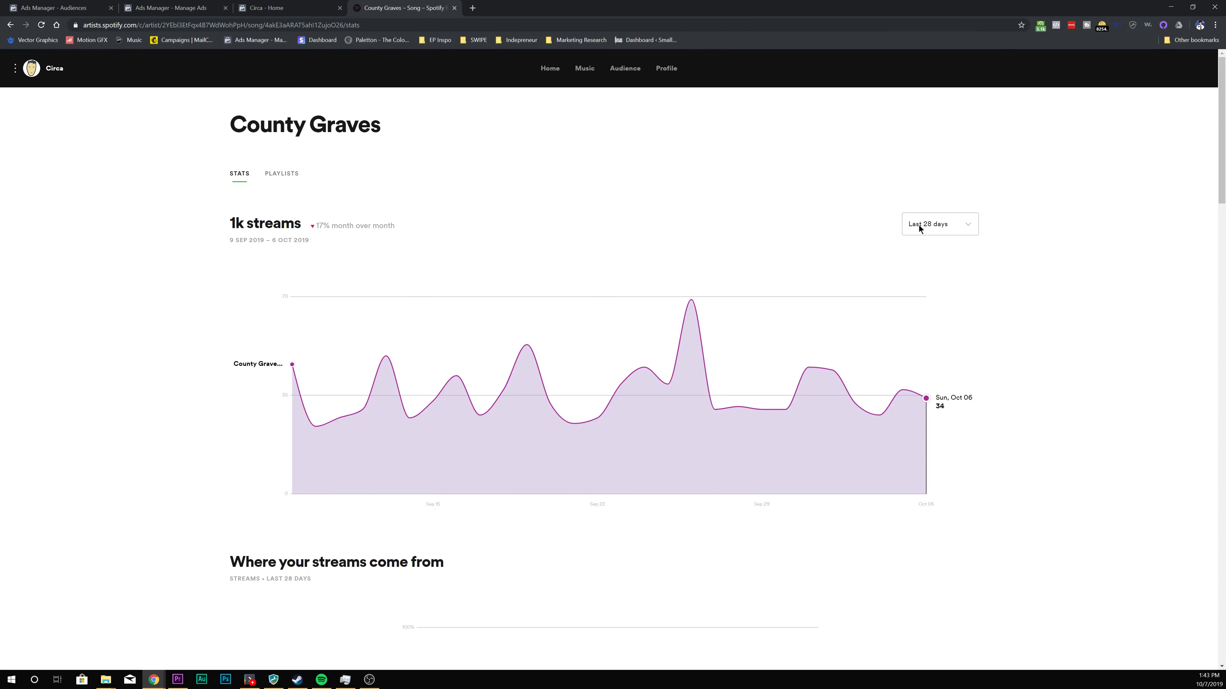
In Spotify for Artists, show the County Graves streams since 2015 and view the playlists containing the song
left_click(946, 224)
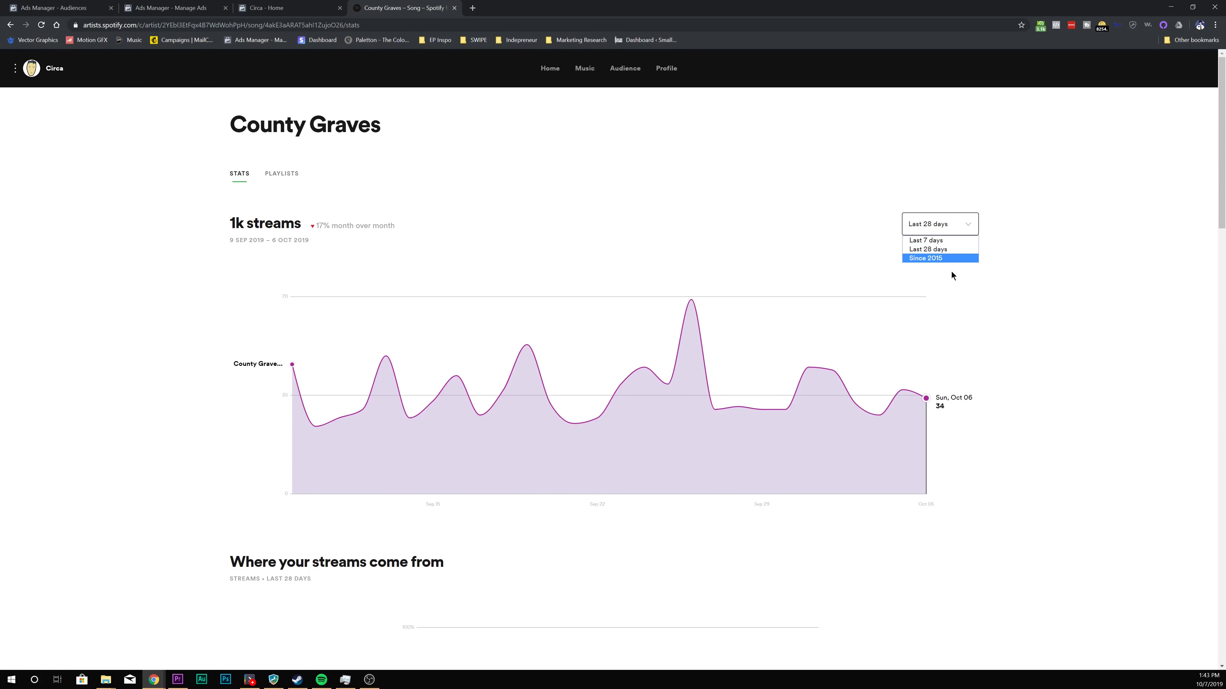
left_click(951, 260)
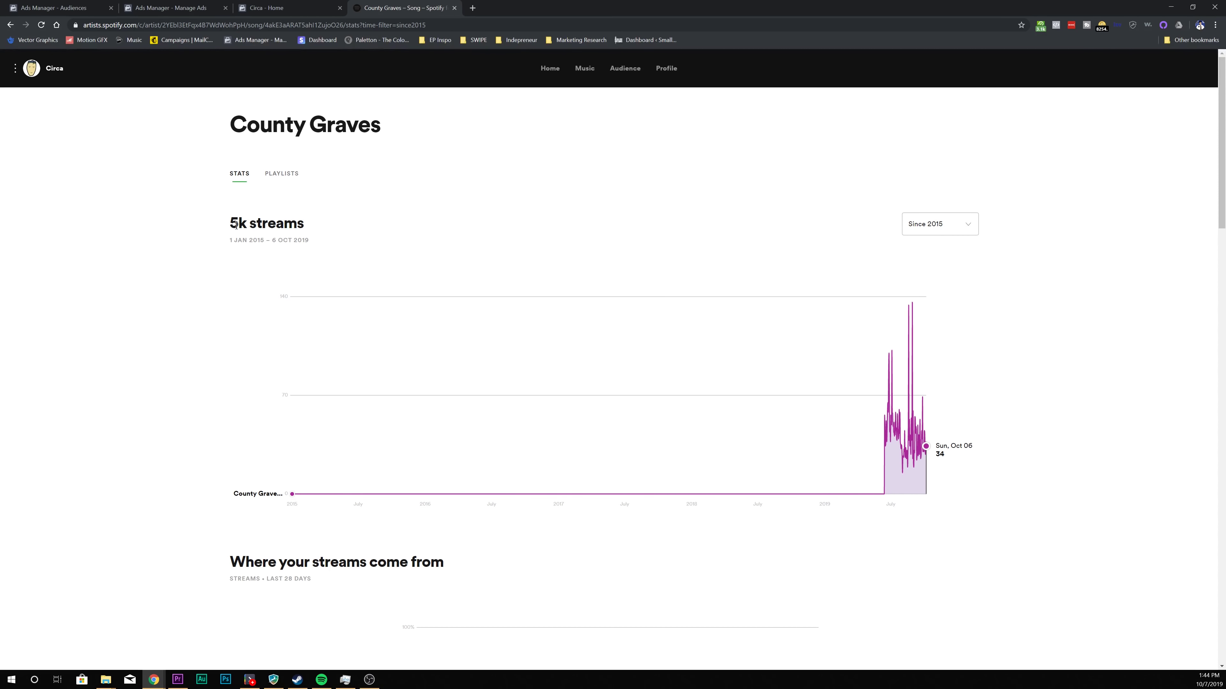
left_click(280, 176)
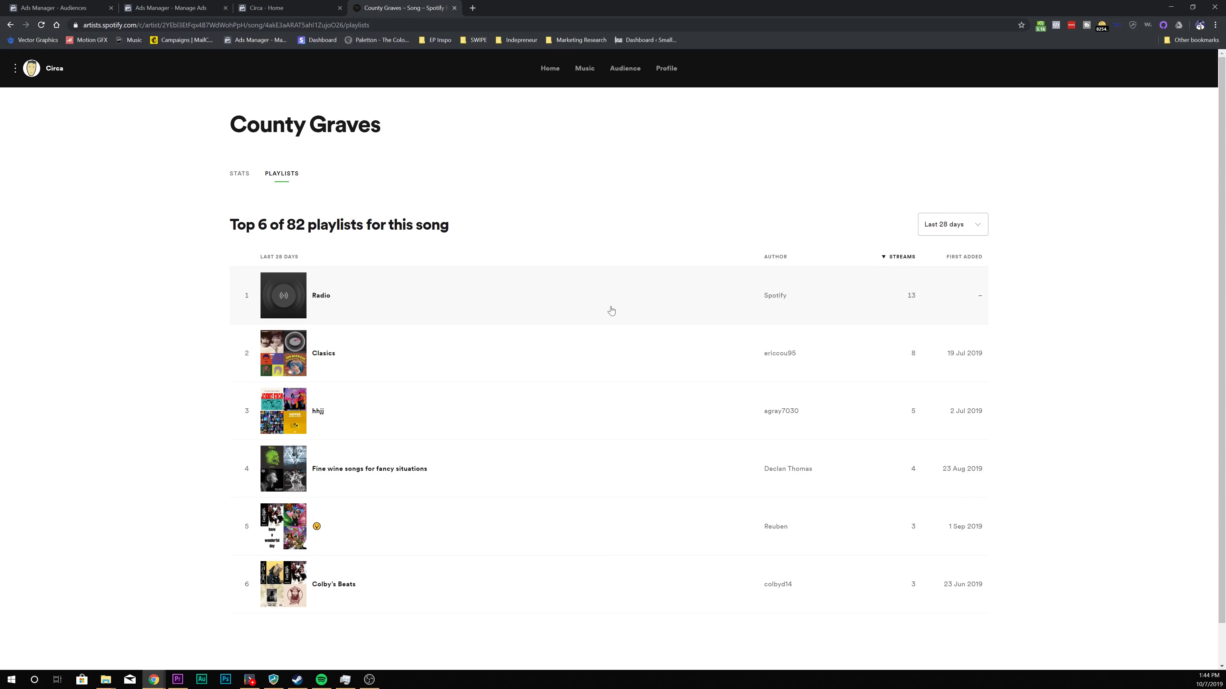
left_click(956, 266)
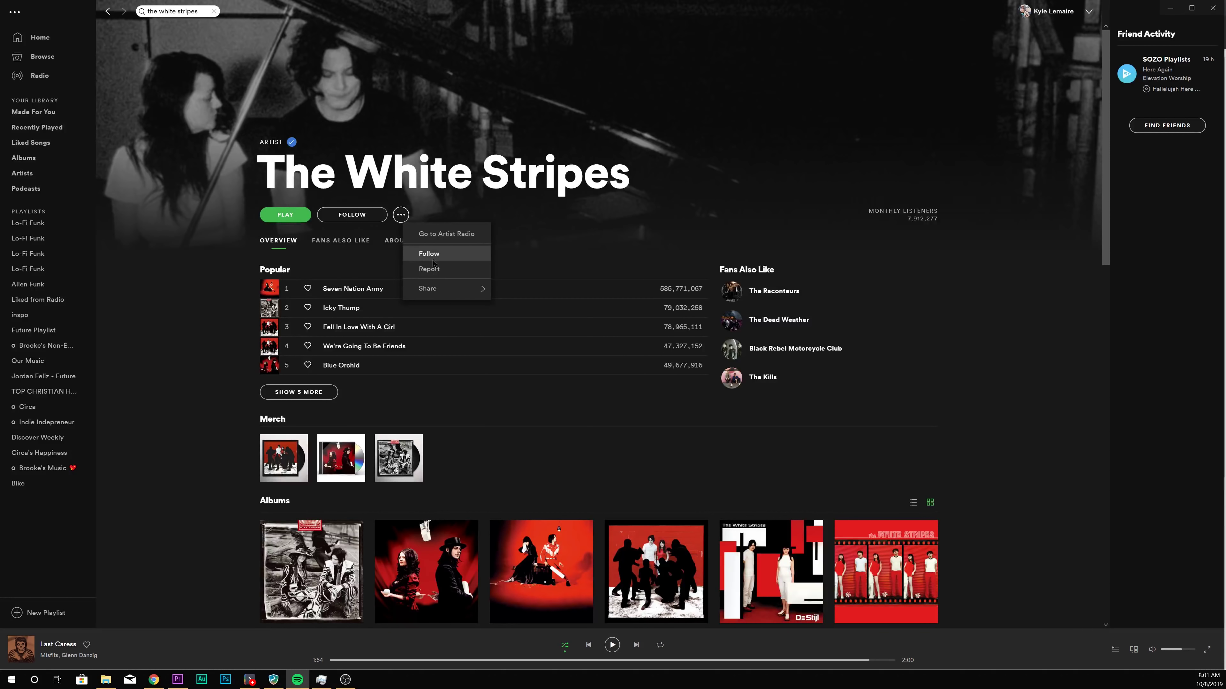
Copy the Spotify URI of The White Stripes from the Spotify desktop app and leave its window
mouse_move(463, 288)
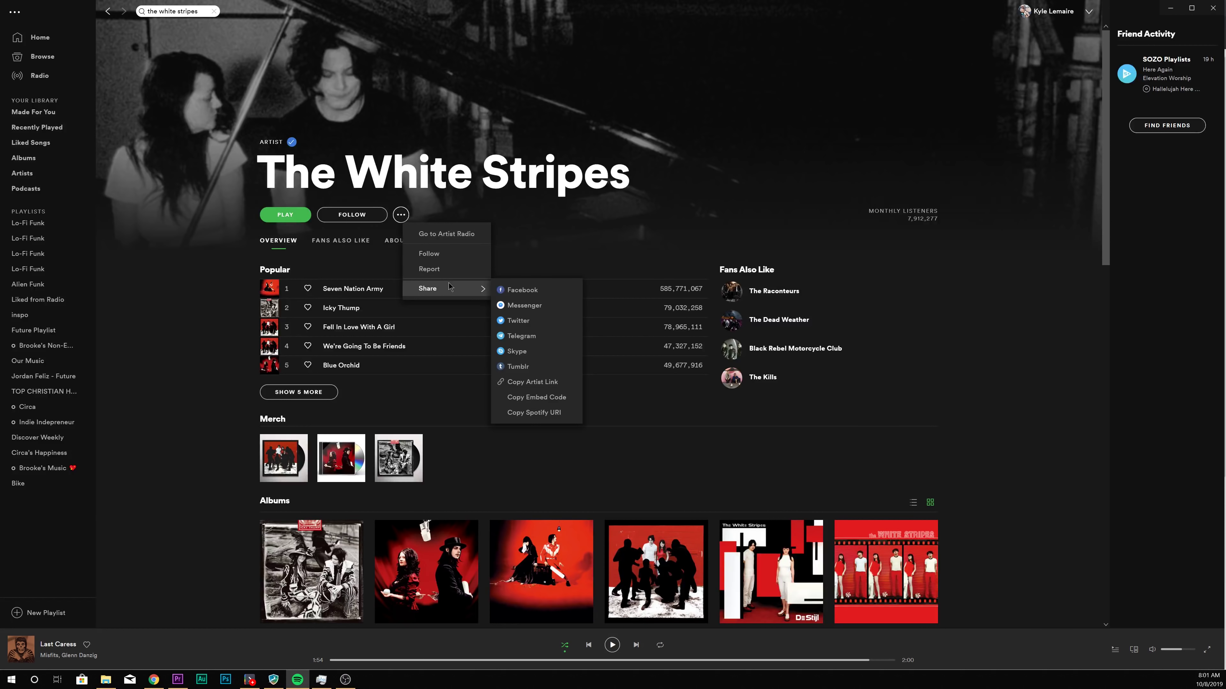
left_click(531, 413)
left_click(1178, 9)
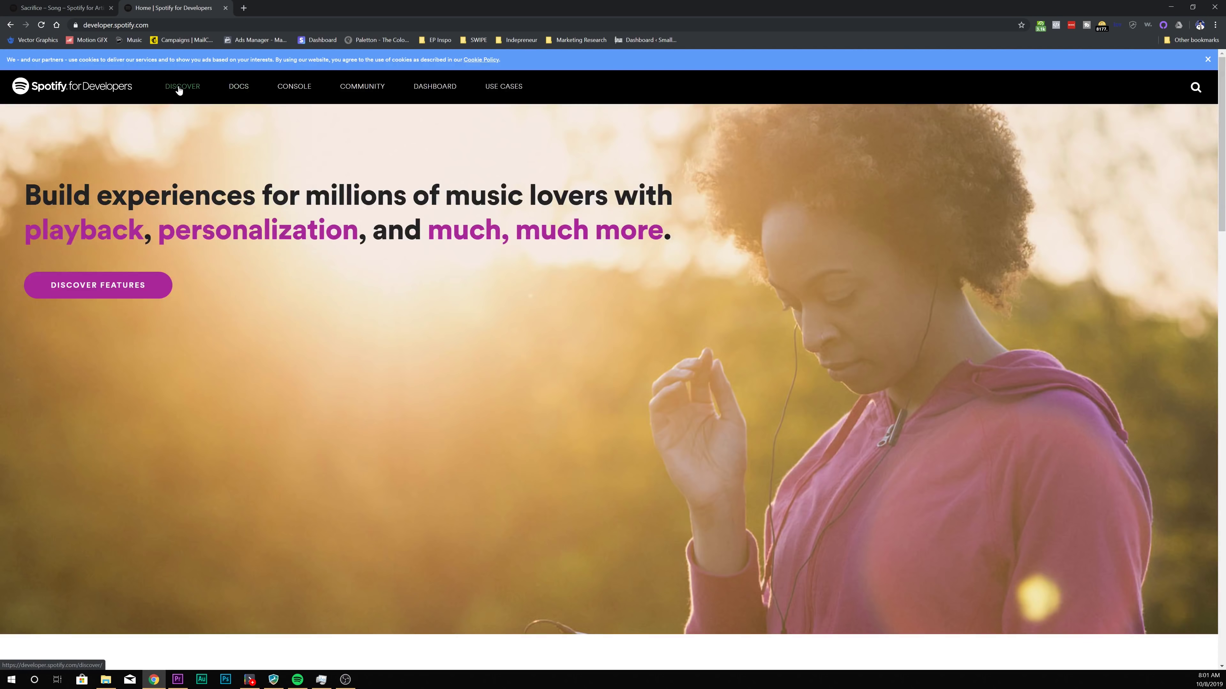
Open the Get an Artist request in the Spotify for Developers console and paste the copied artist URI as the id
left_click(293, 88)
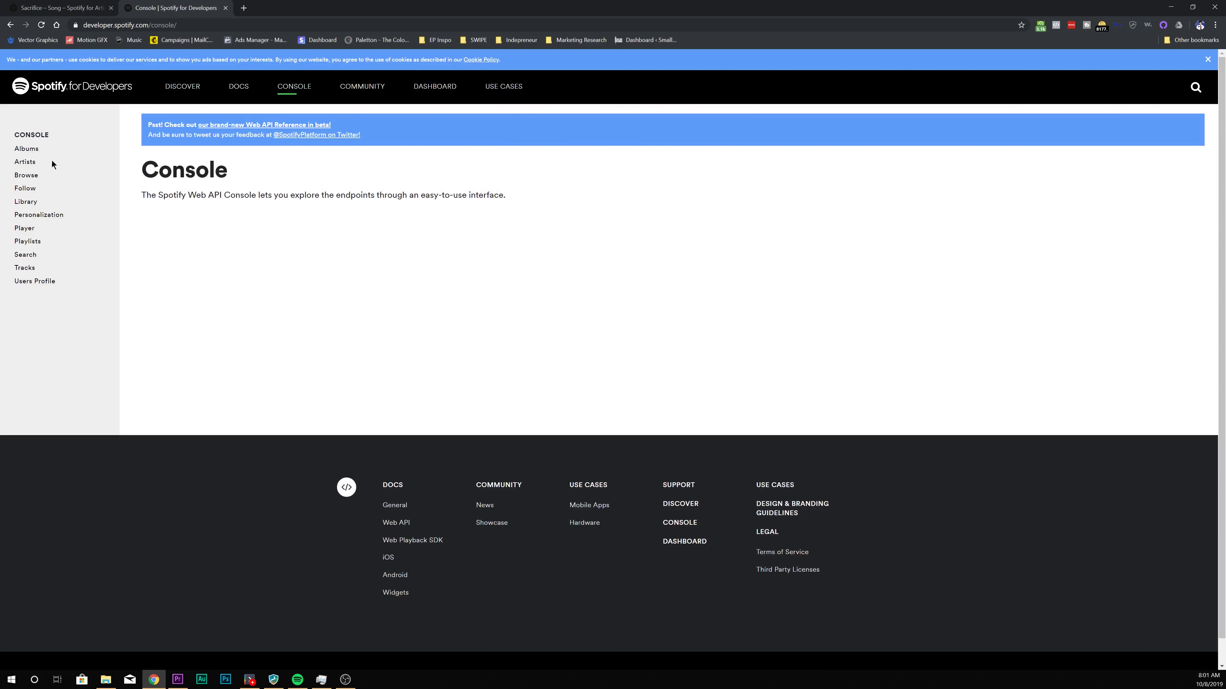
left_click(25, 162)
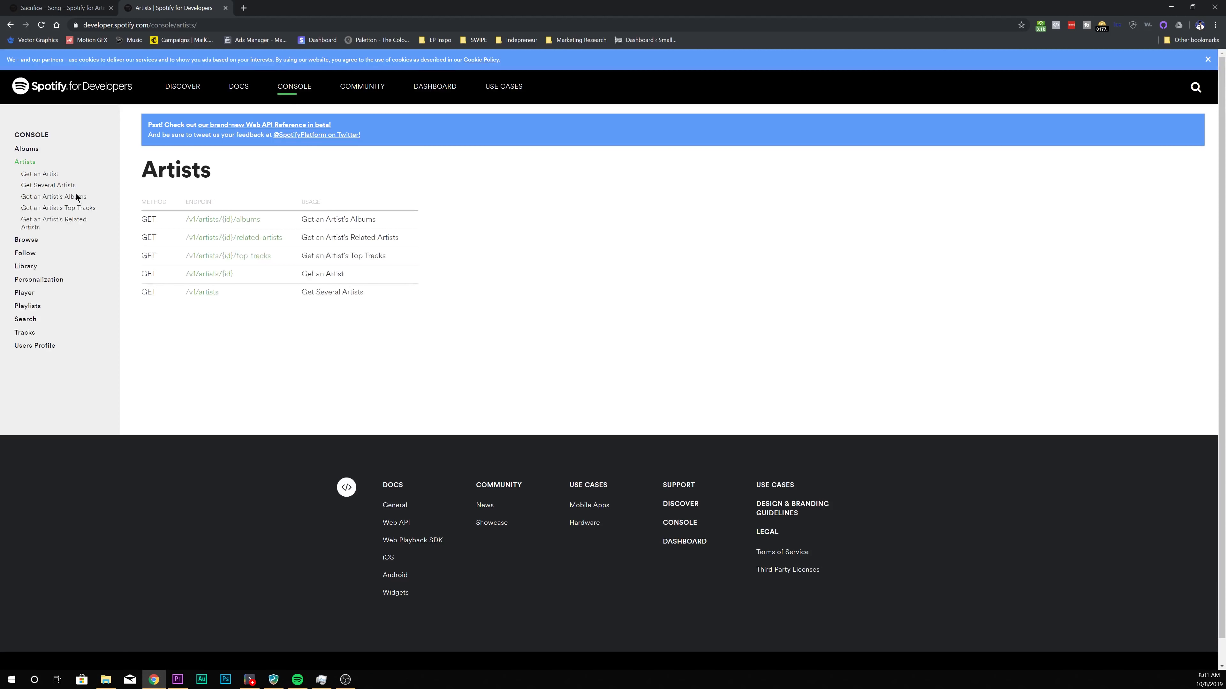
left_click(46, 175)
left_click(219, 338)
key("ctrl+v")
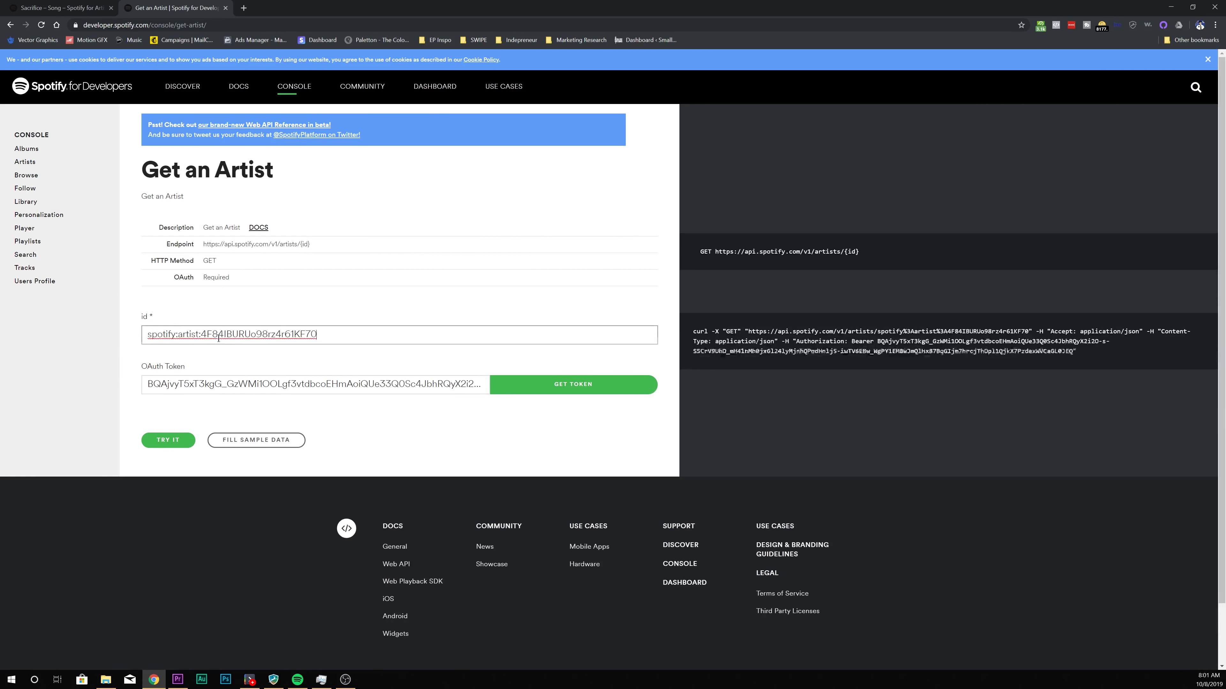
Remove the "spotify:artist:" prefix from the id, then request a new OAuth token and authorize the console to view public playlists
key("BackSpace")
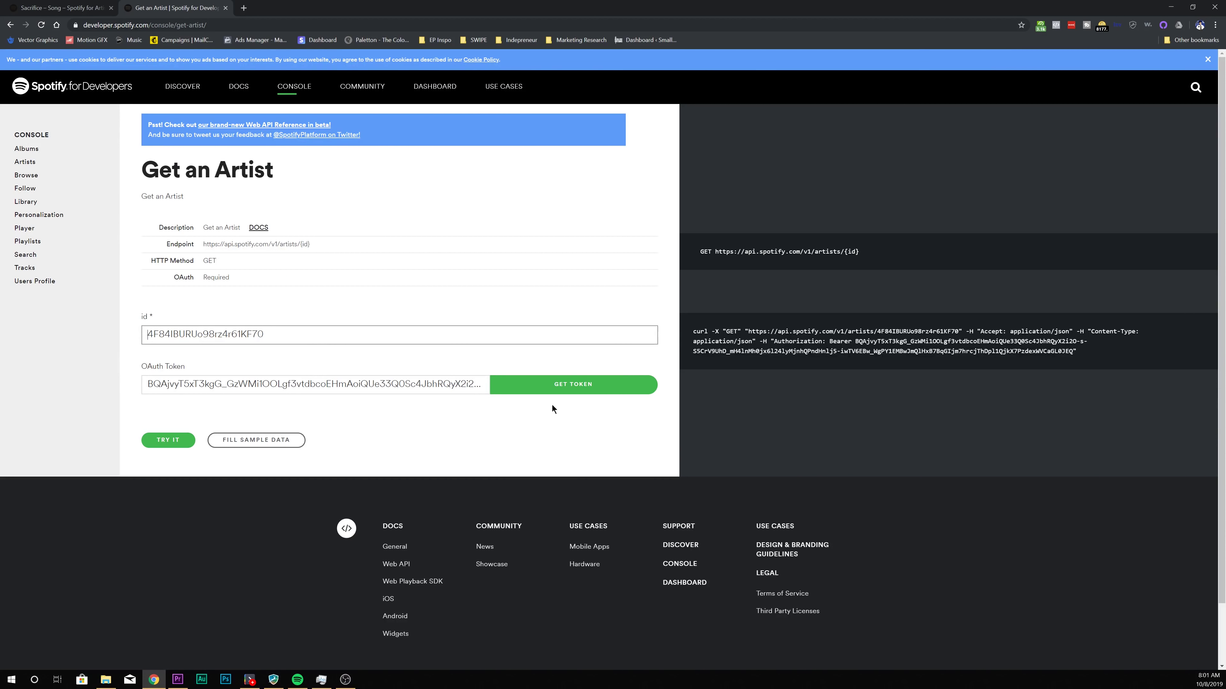
left_click(555, 385)
left_click(576, 368)
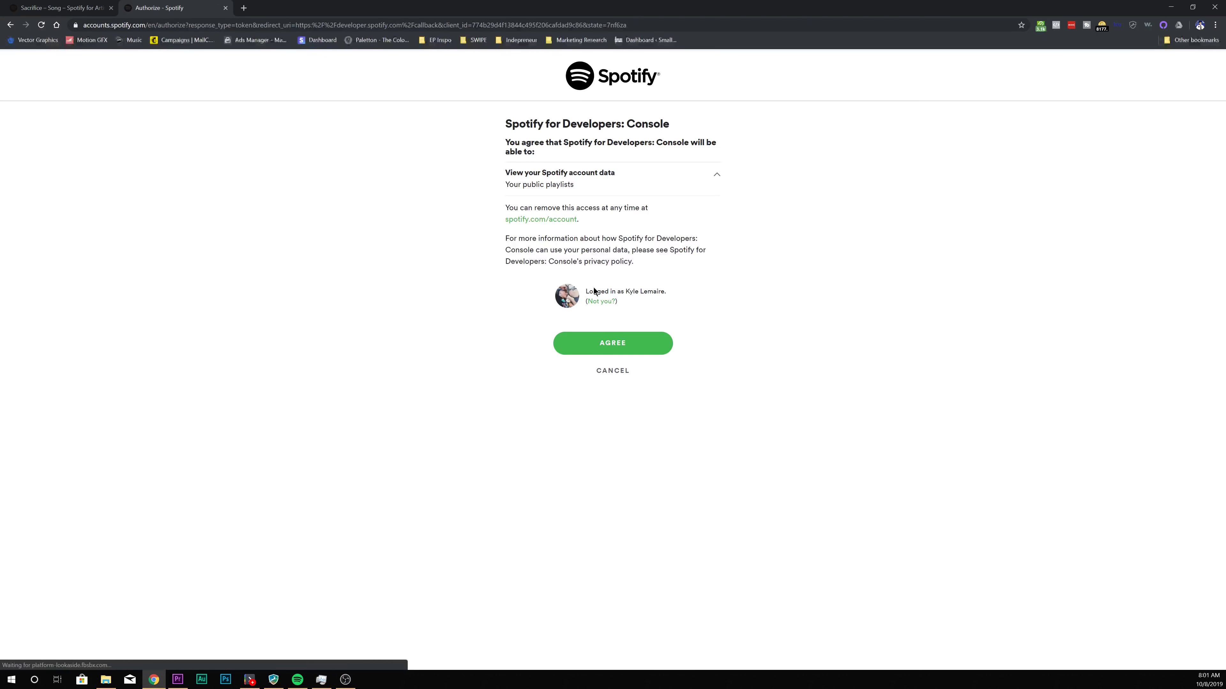
left_click(609, 345)
Run the Get an Artist request for The White Stripes and highlight entries in the response's genres list
left_click(170, 440)
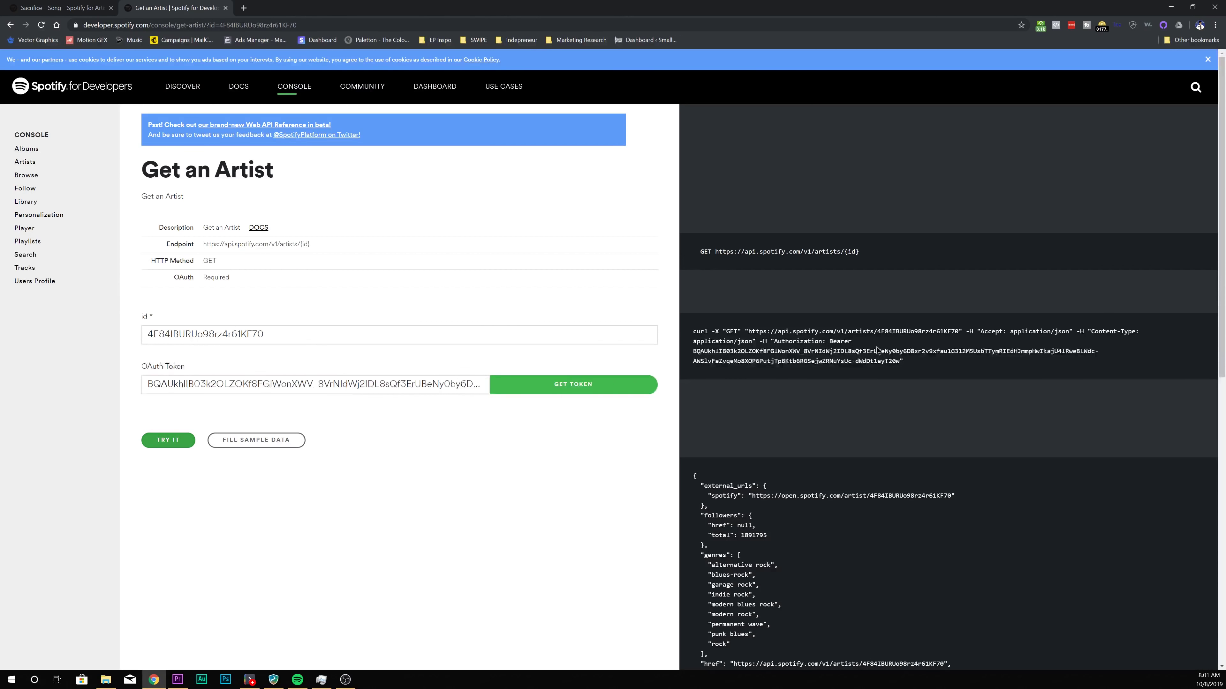
scroll(743, 343, "down", 4)
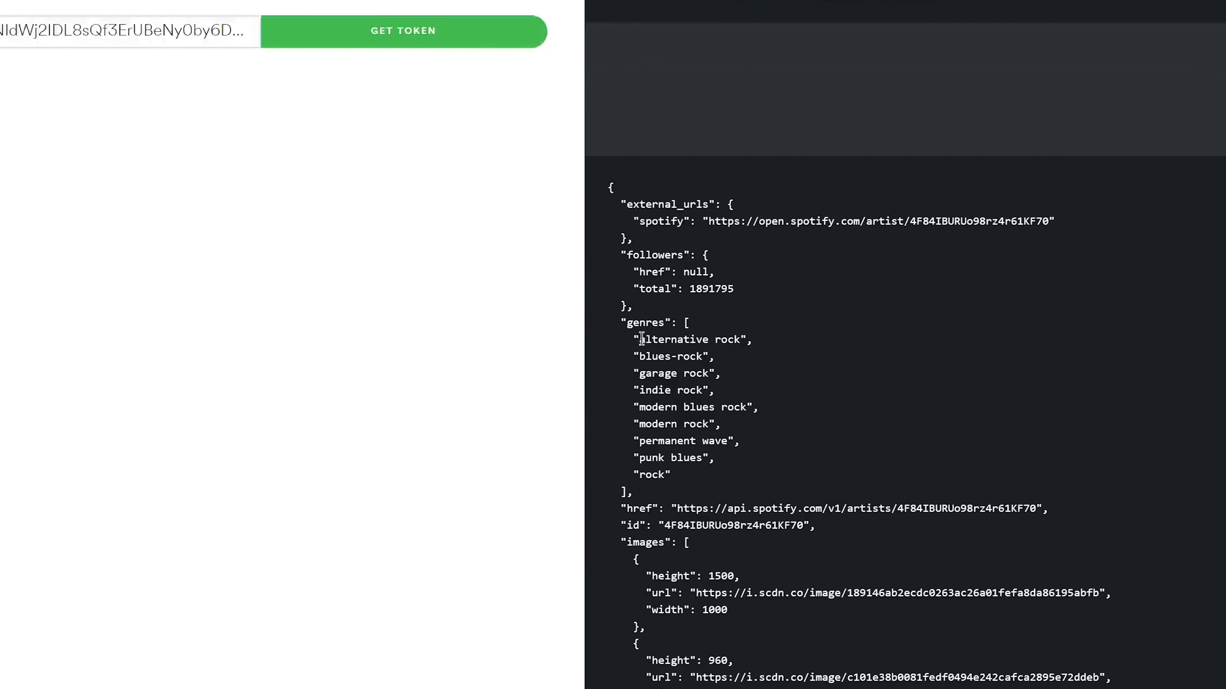
left_click_drag(711, 341, 778, 397)
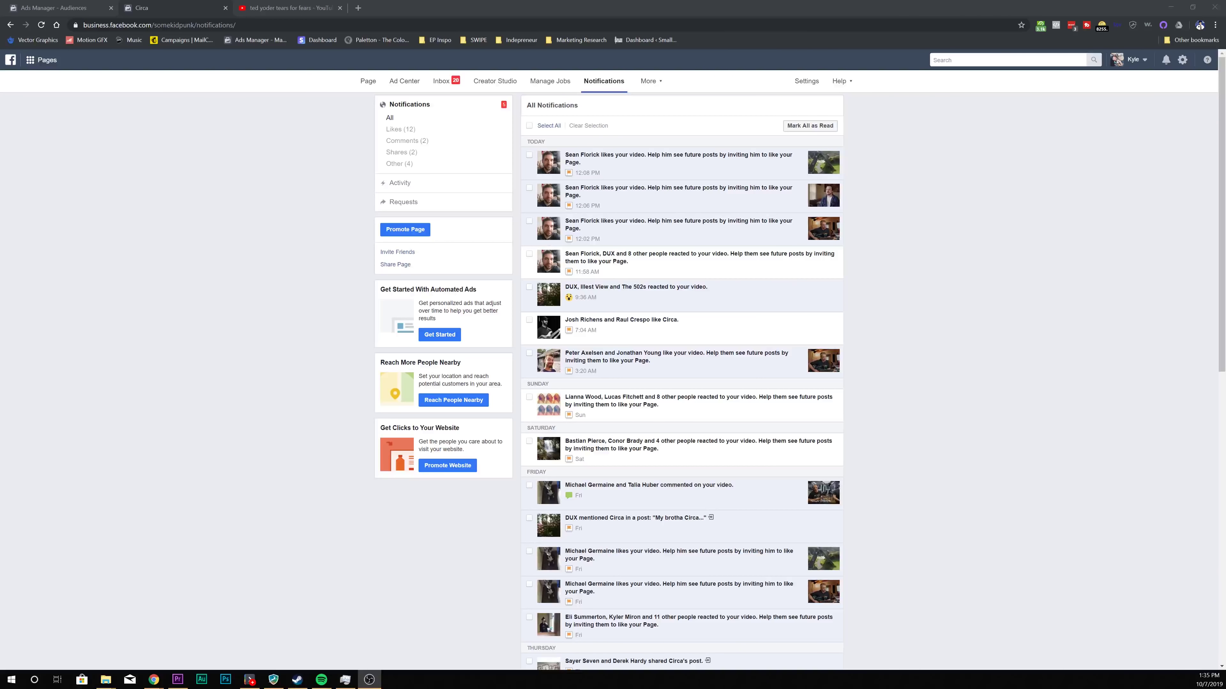
On the Circa page's Facebook notifications, open the "Sacrifice" video post from today's 11:58 AM reactions notification
left_click(663, 263)
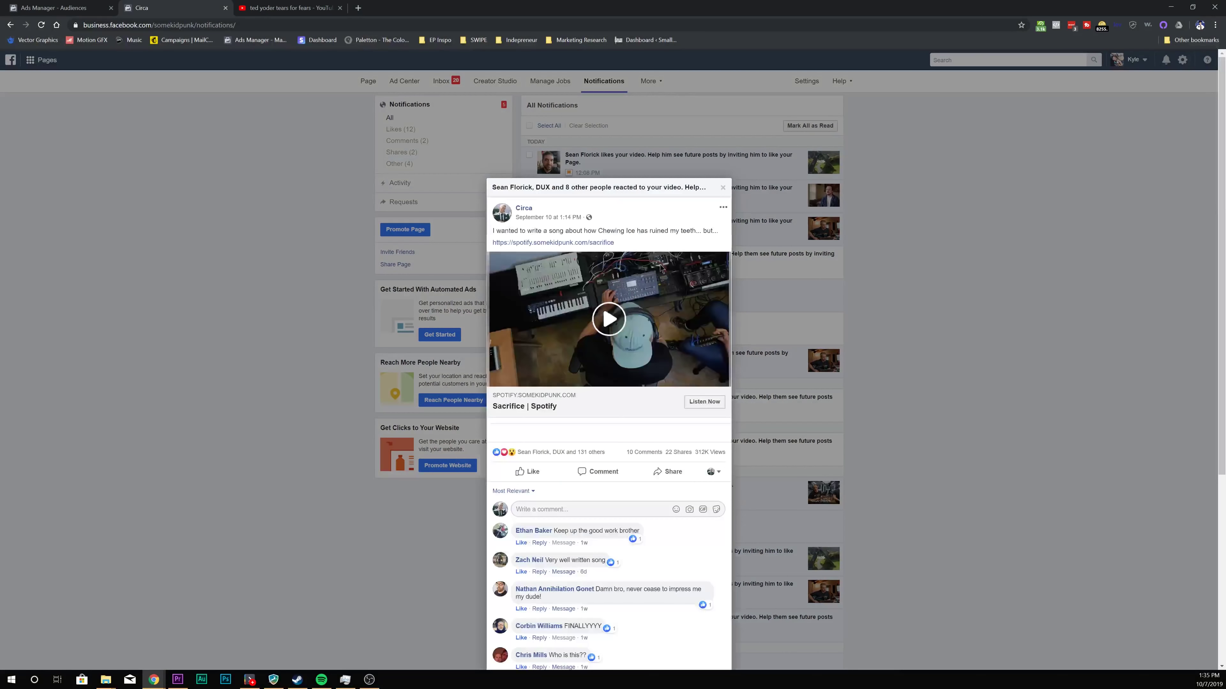